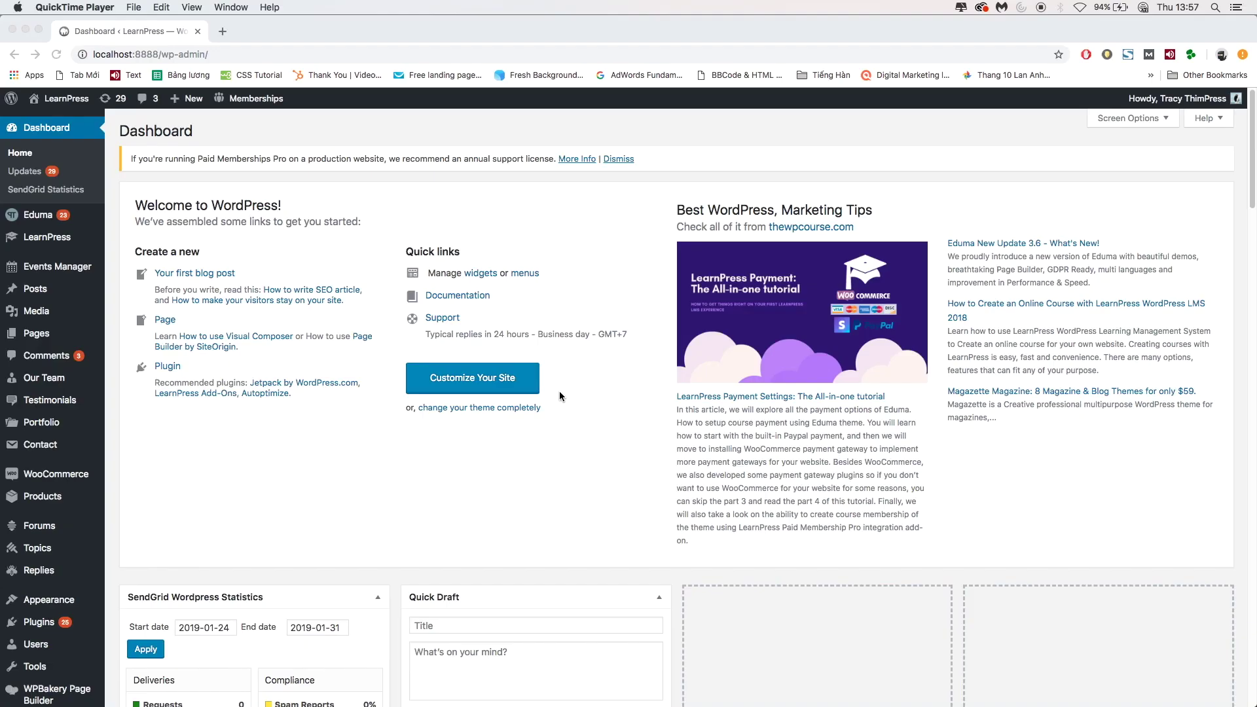
Step: Upload learnpress-commission.3.0.0.zip through Plugins > Add New, install it and activate it
scroll(72, 380, down, 1)
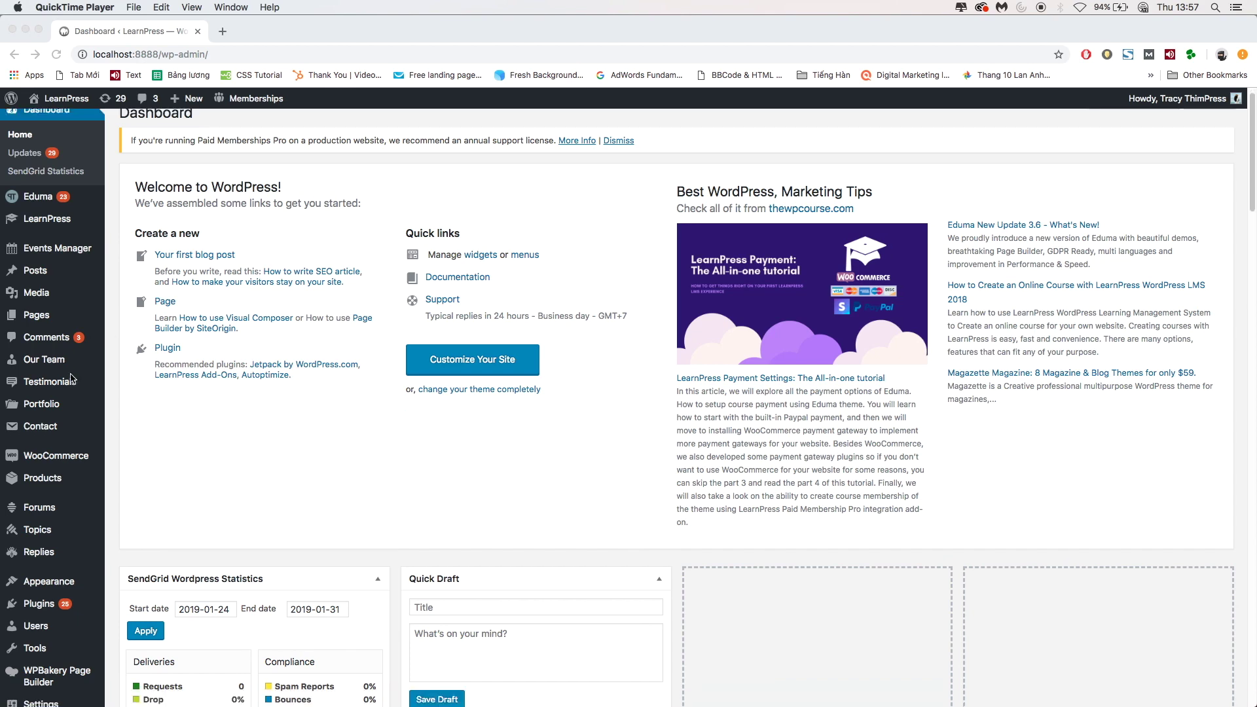
scroll(72, 386, down, 5)
click(46, 503)
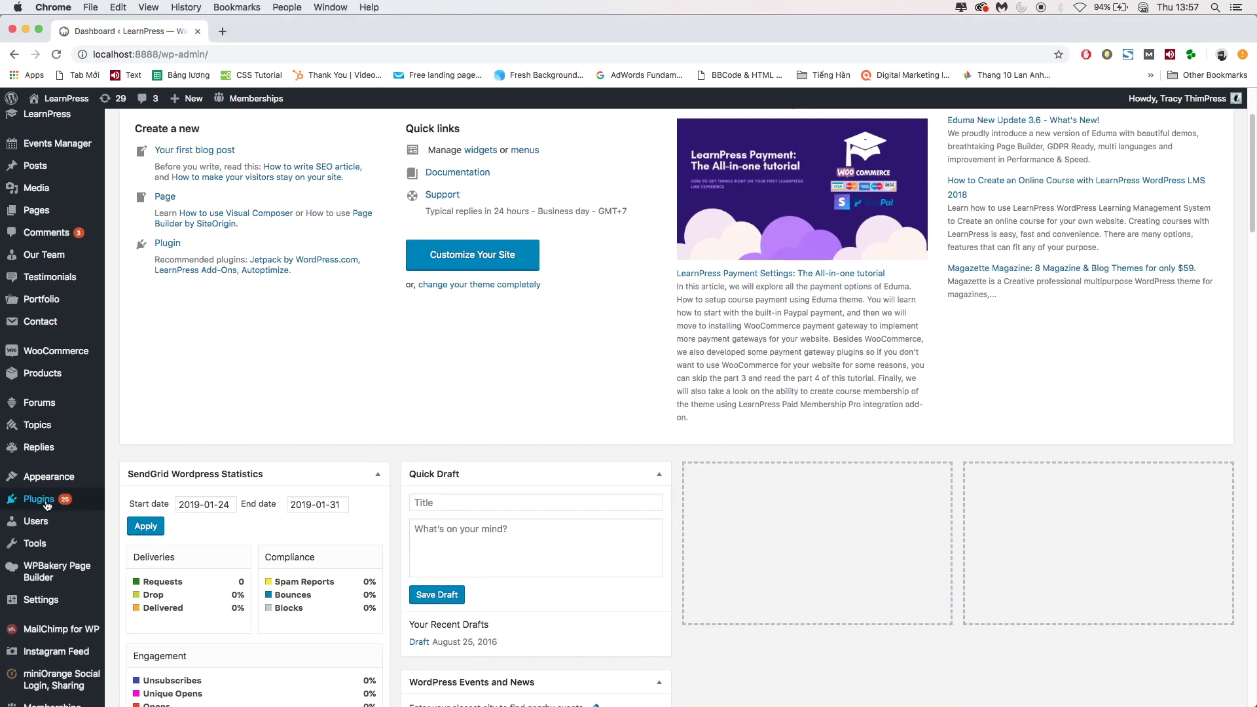
mouse_move(48, 506)
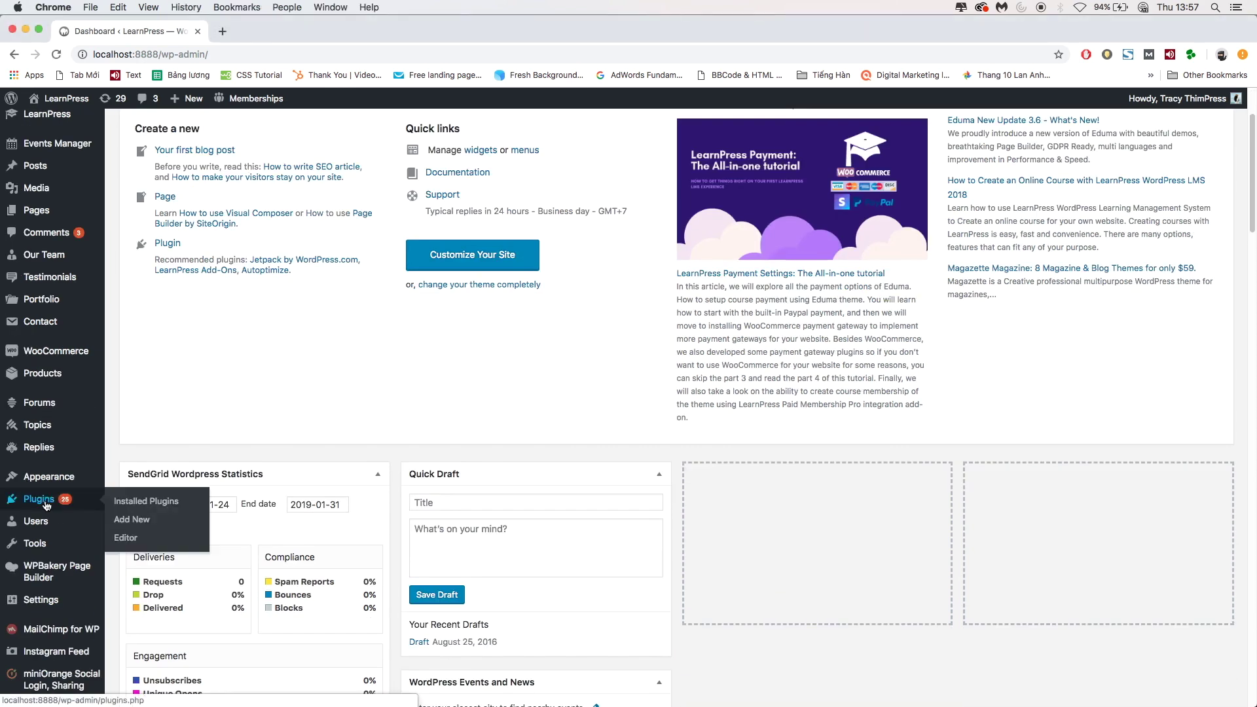
click(138, 522)
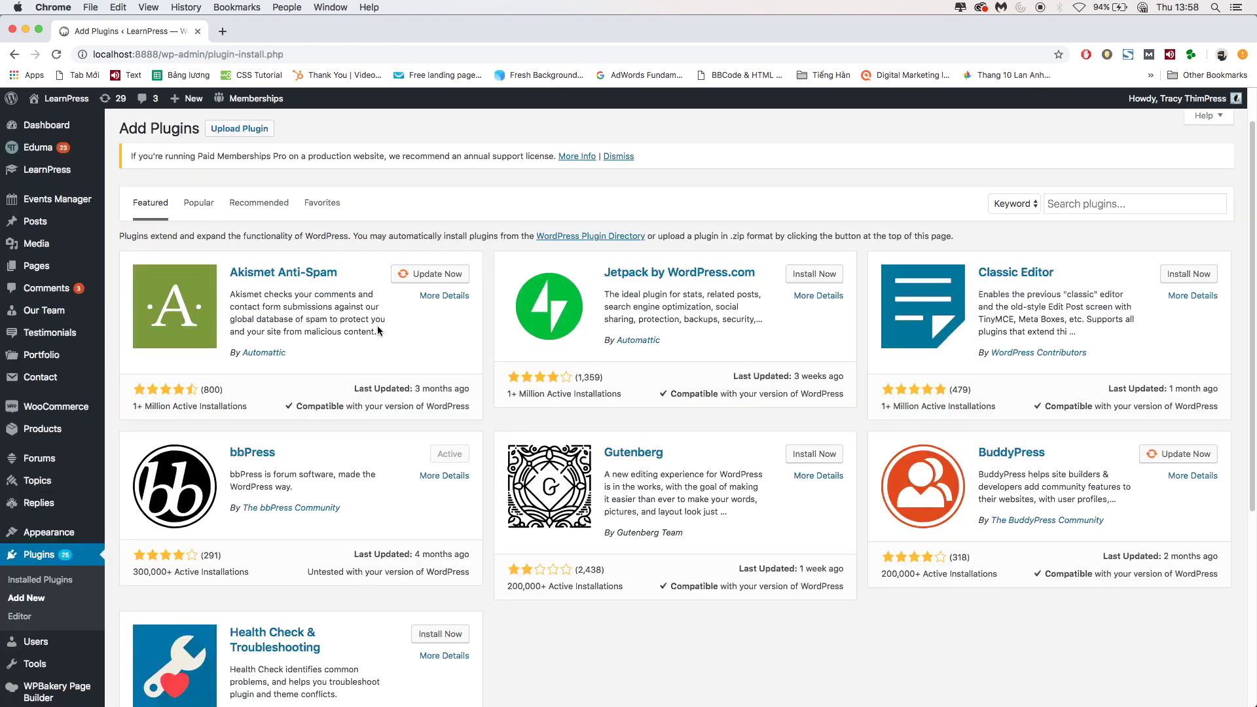
click(240, 129)
click(578, 283)
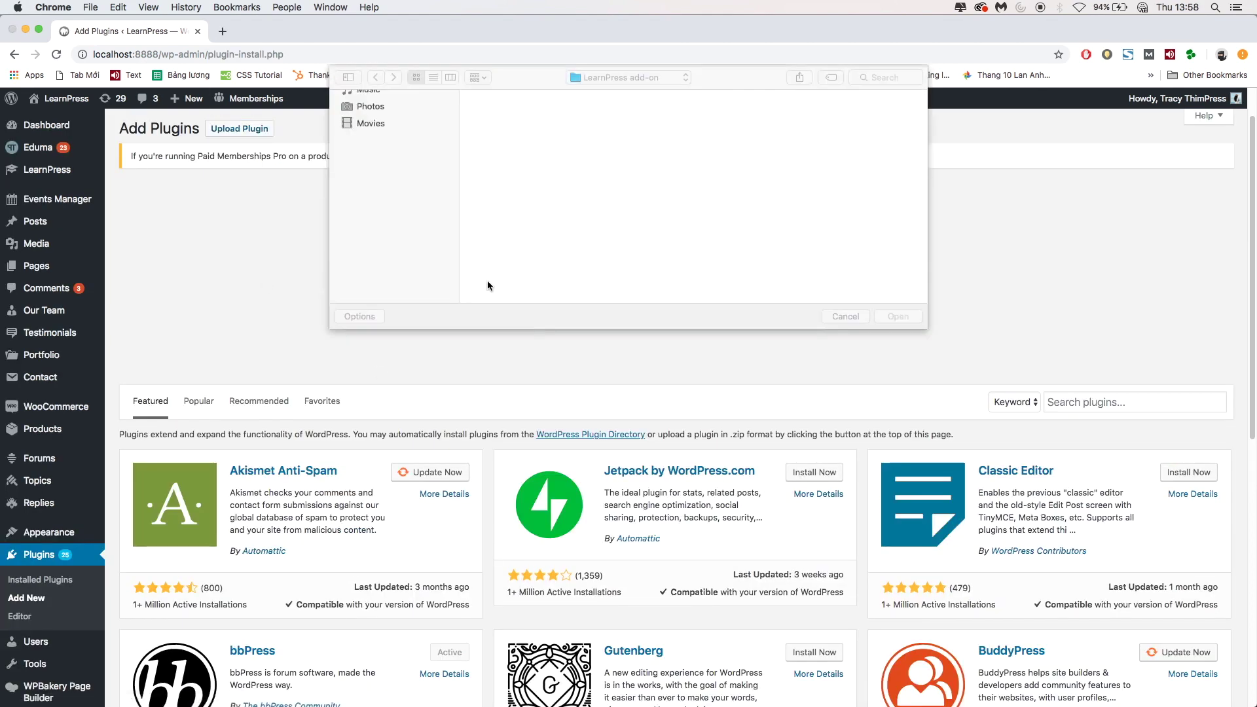
click(788, 229)
double_click(789, 229)
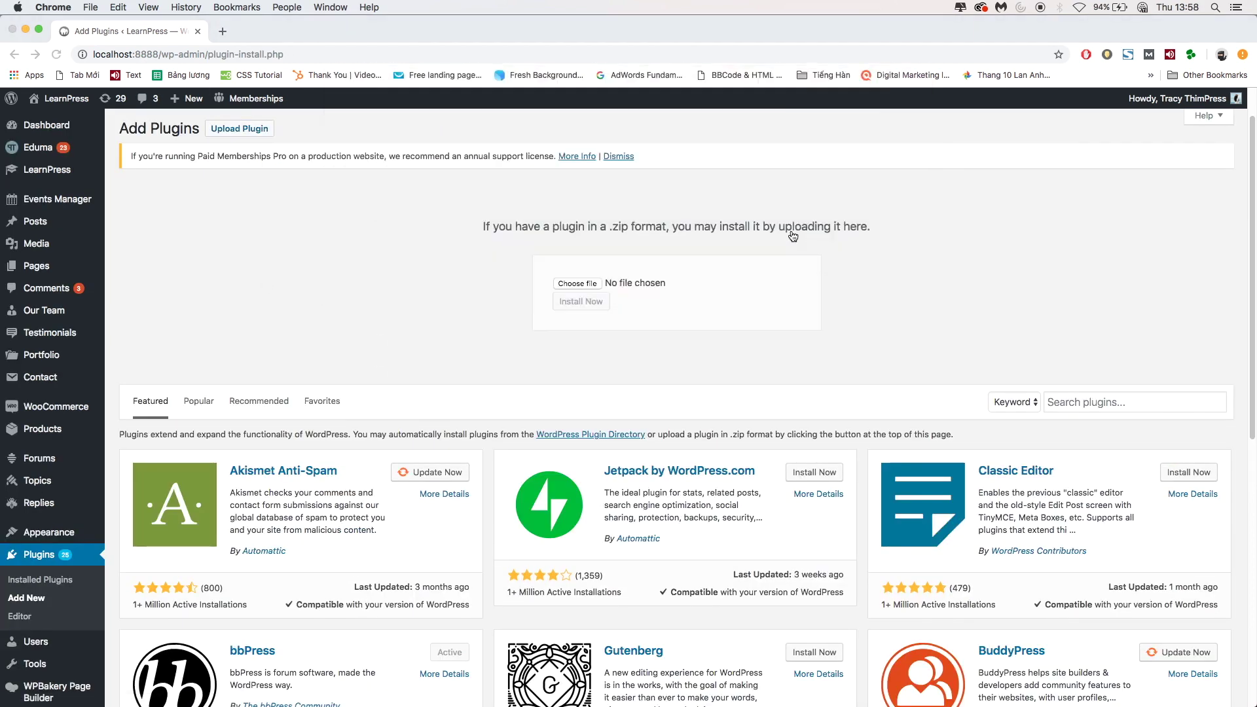
click(600, 303)
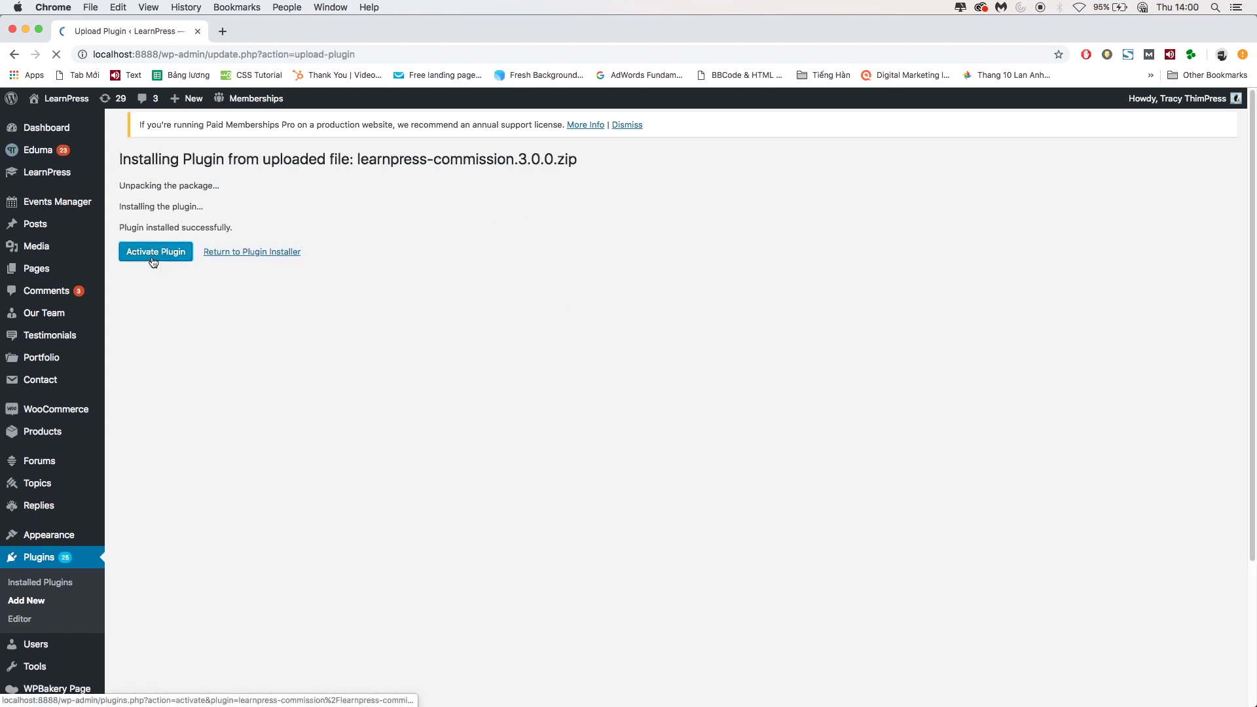
click(152, 257)
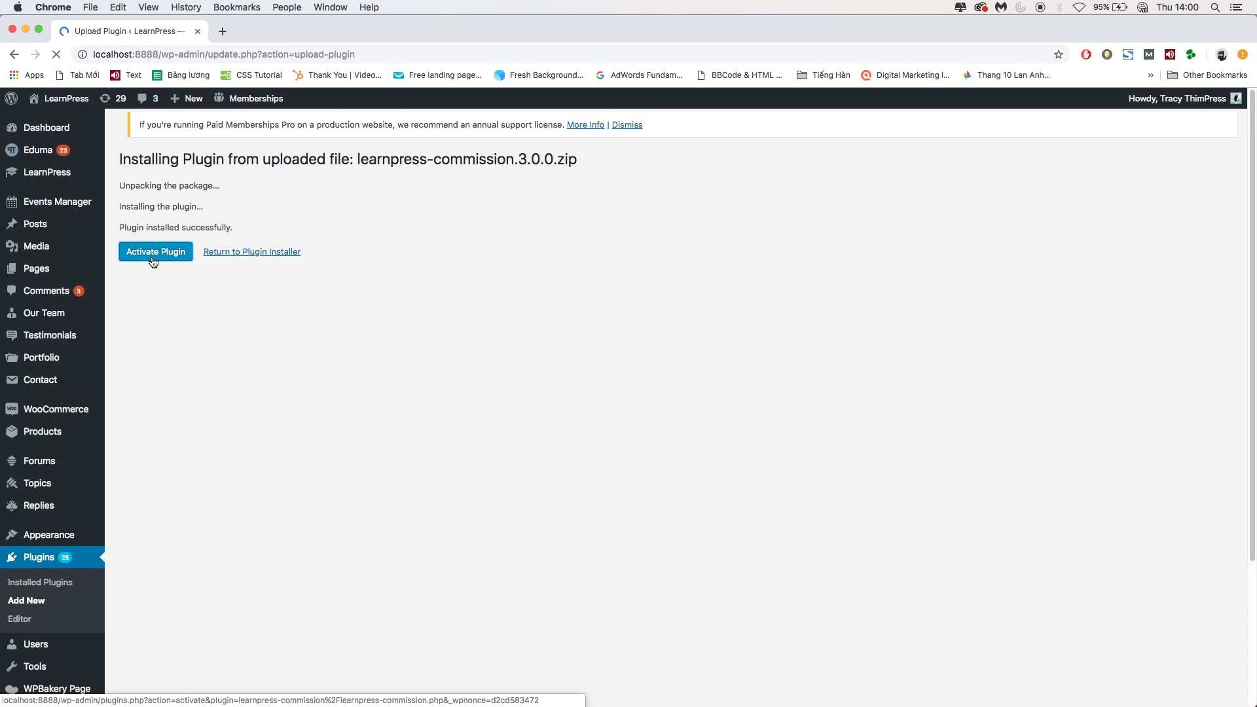
Step: Tick Enable on the Commission tab of LearnPress Settings and save the settings
scroll(220, 341, down, 20)
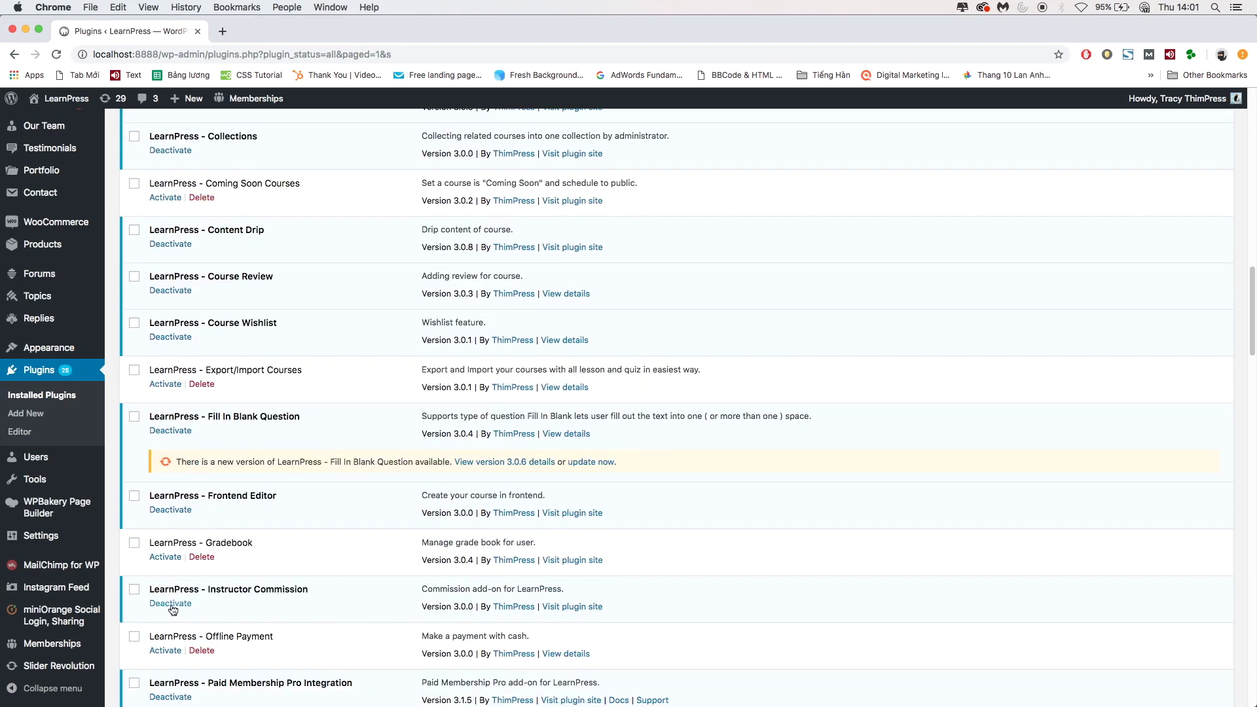
scroll(109, 486, up, 10)
scroll(109, 486, up, 10)
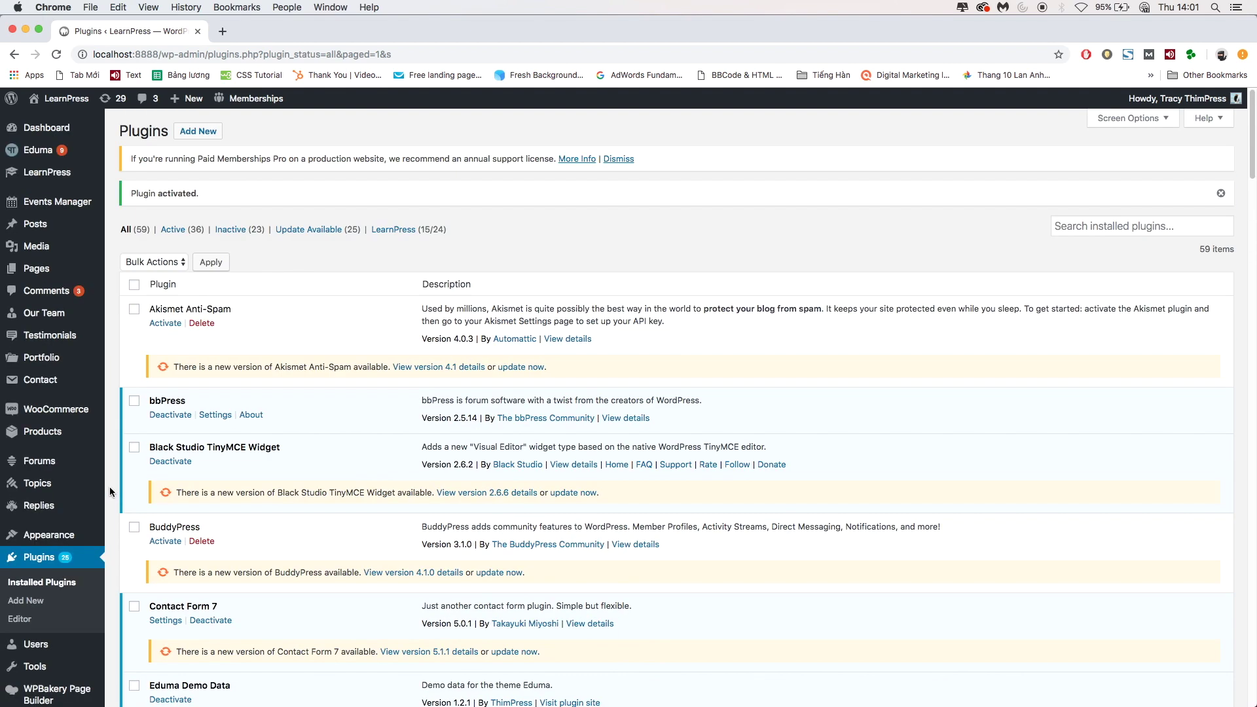
mouse_move(46, 168)
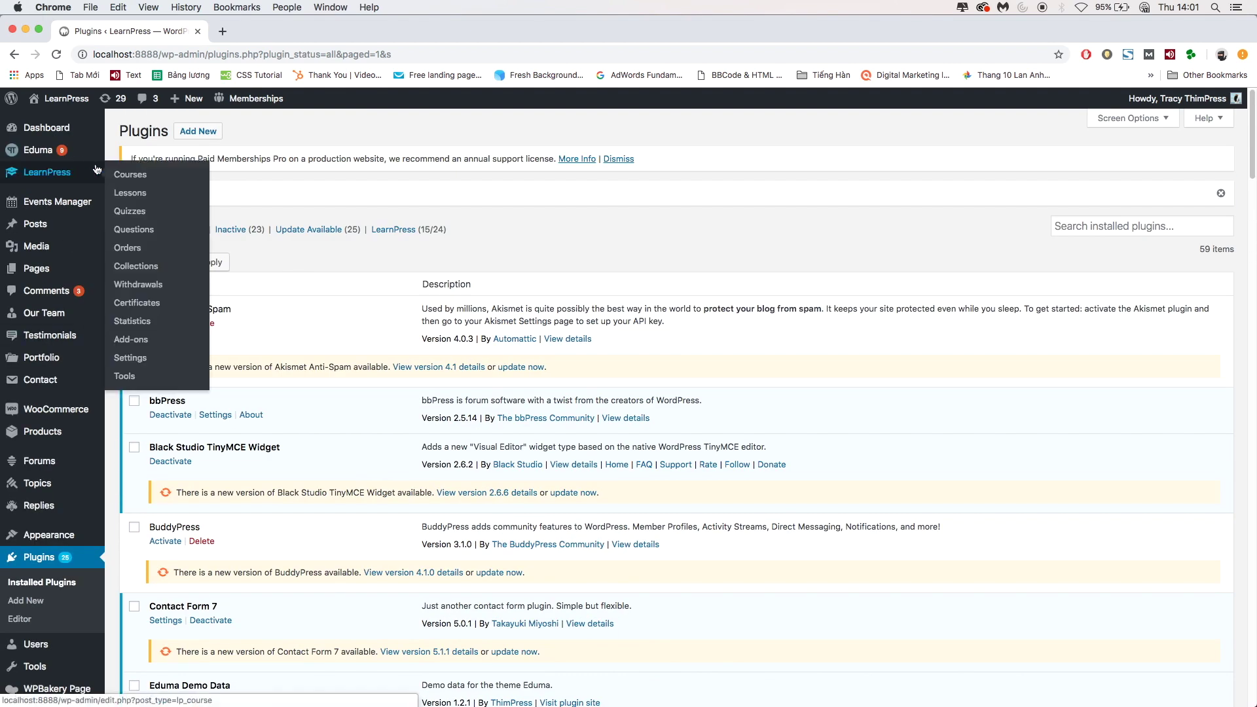
click(137, 360)
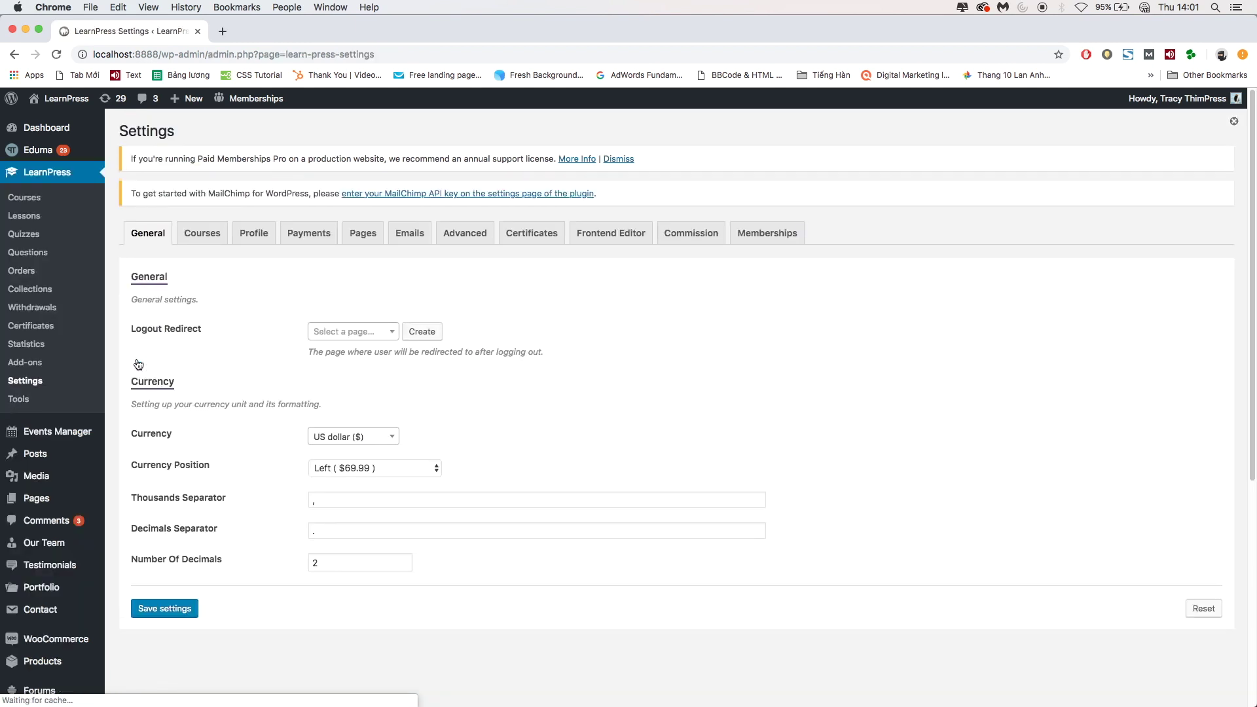
click(705, 238)
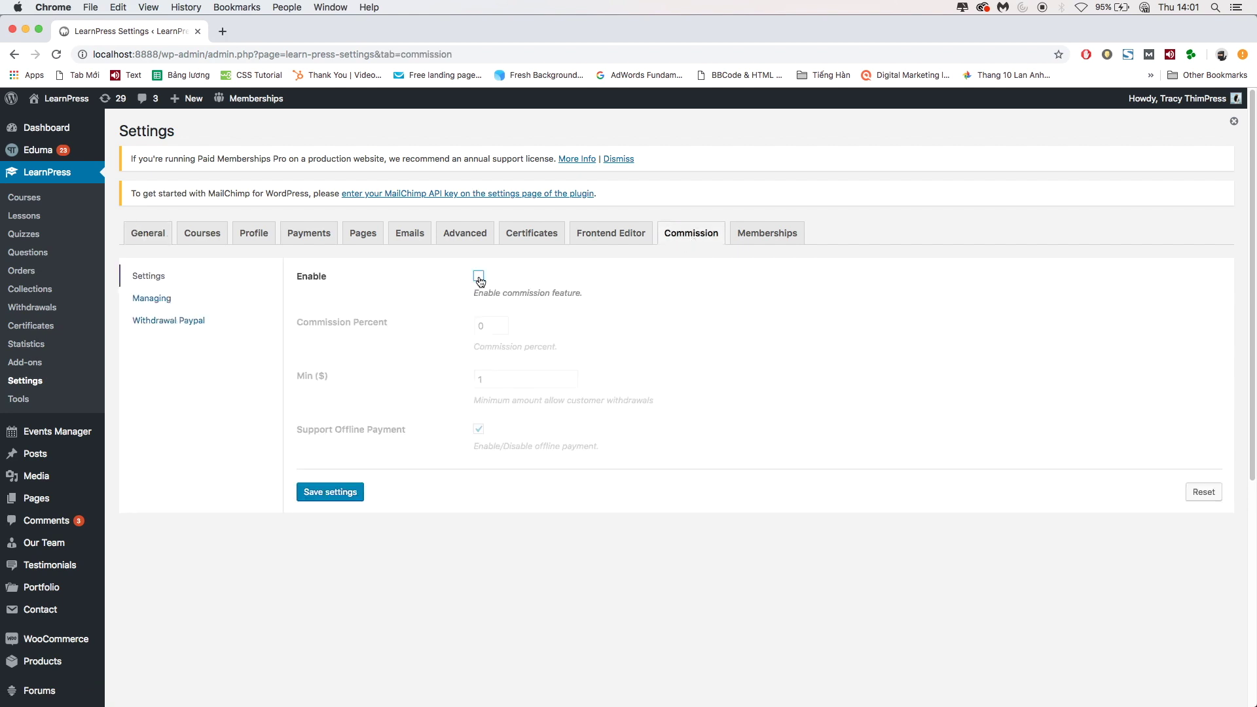
click(479, 277)
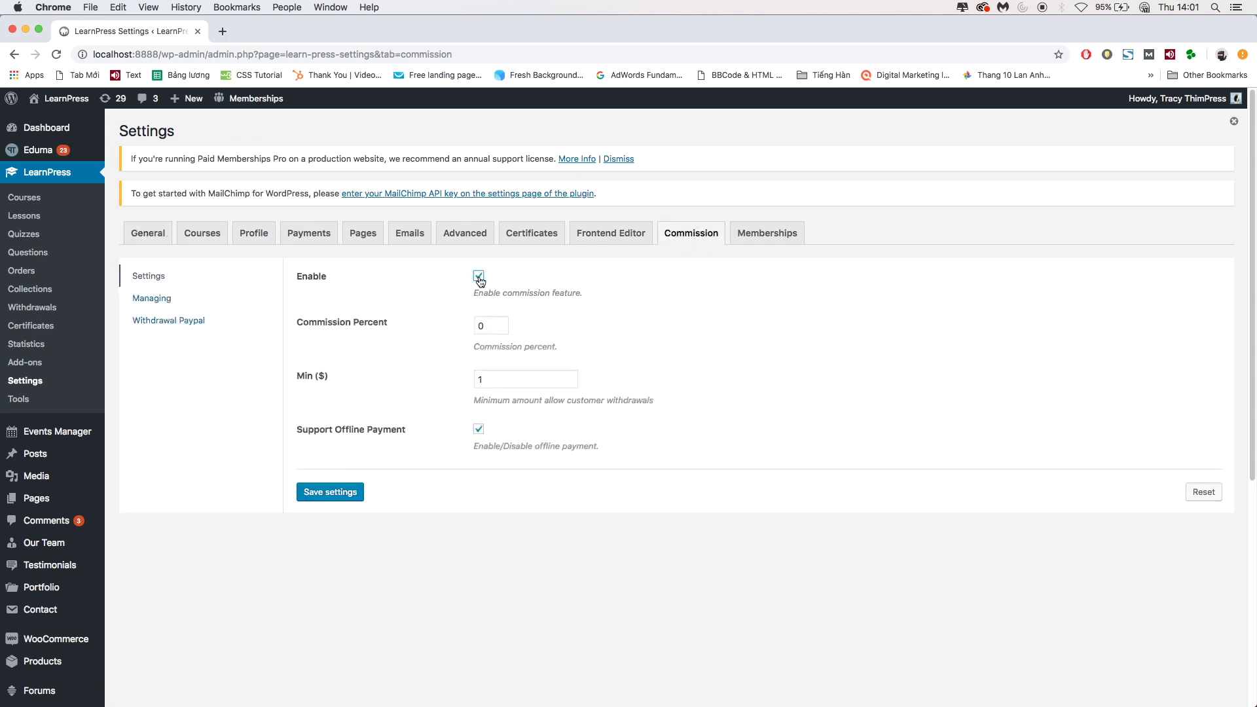
click(336, 493)
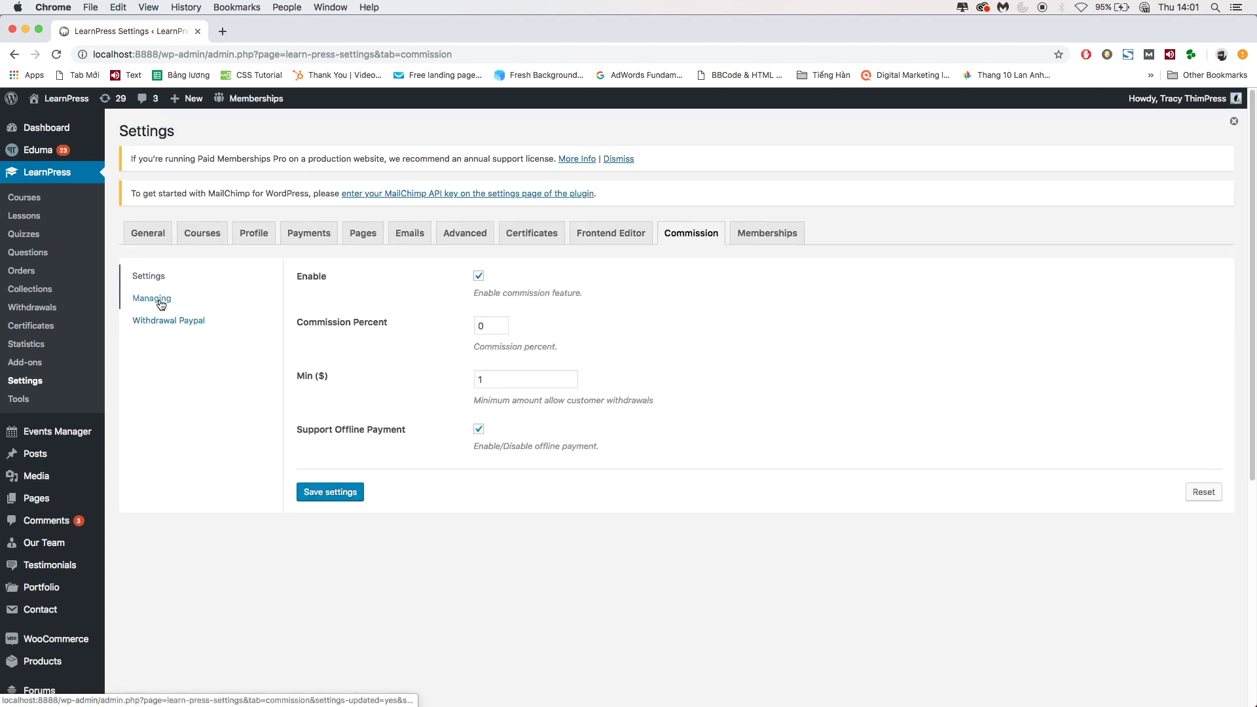
Step: In the Managing commission table, give courses 9123 and 9089 a 10% commission
click(160, 302)
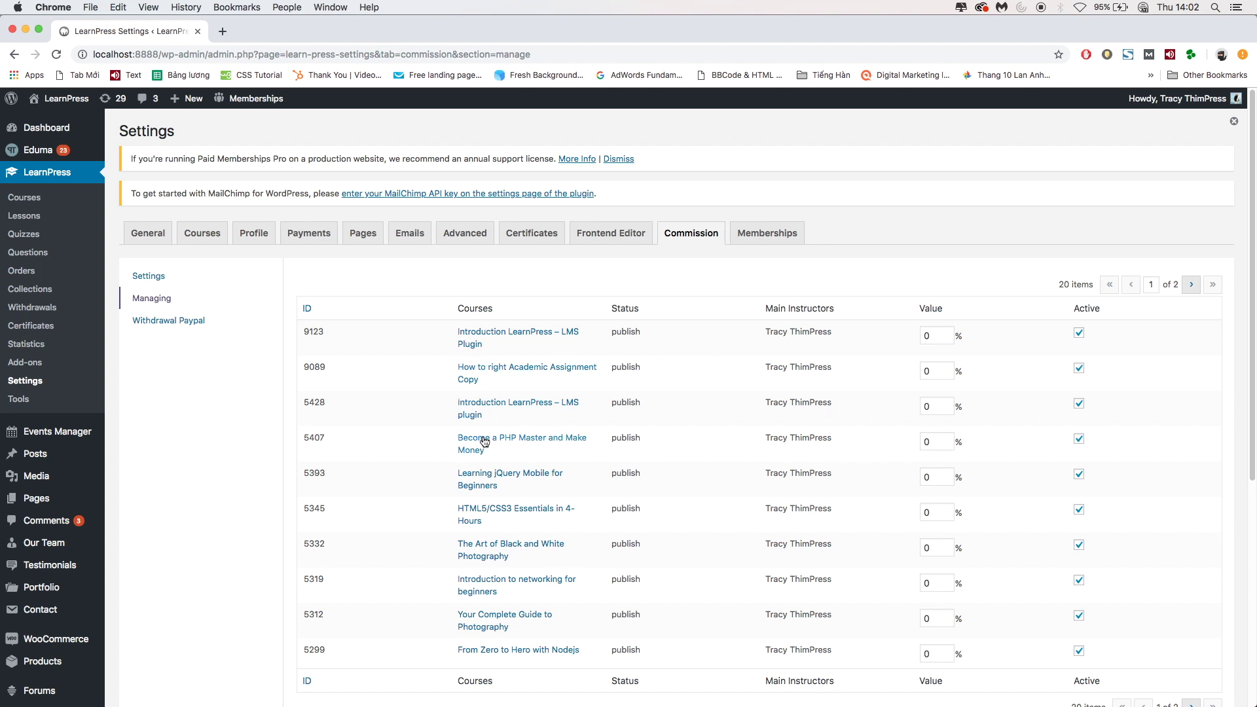
scroll(753, 514, down, 3)
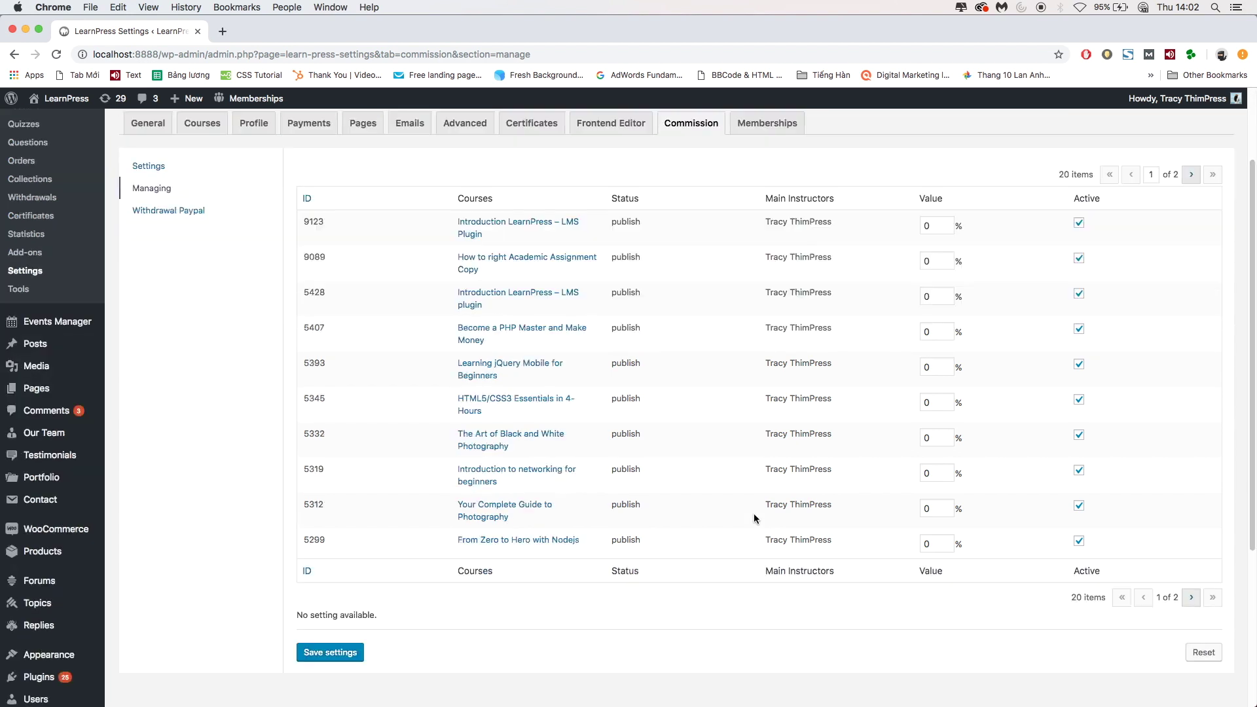
click(925, 226)
text(1)
key(Tab)
double_click(933, 256)
text(10)
Step: Set 15% for courses 5428, 5407, 5393 and 5345, save, then show Withdrawal Paypal settings
double_click(935, 289)
text(15)
double_click(942, 331)
text(15)
double_click(938, 366)
text(15)
double_click(942, 403)
text(15)
click(335, 652)
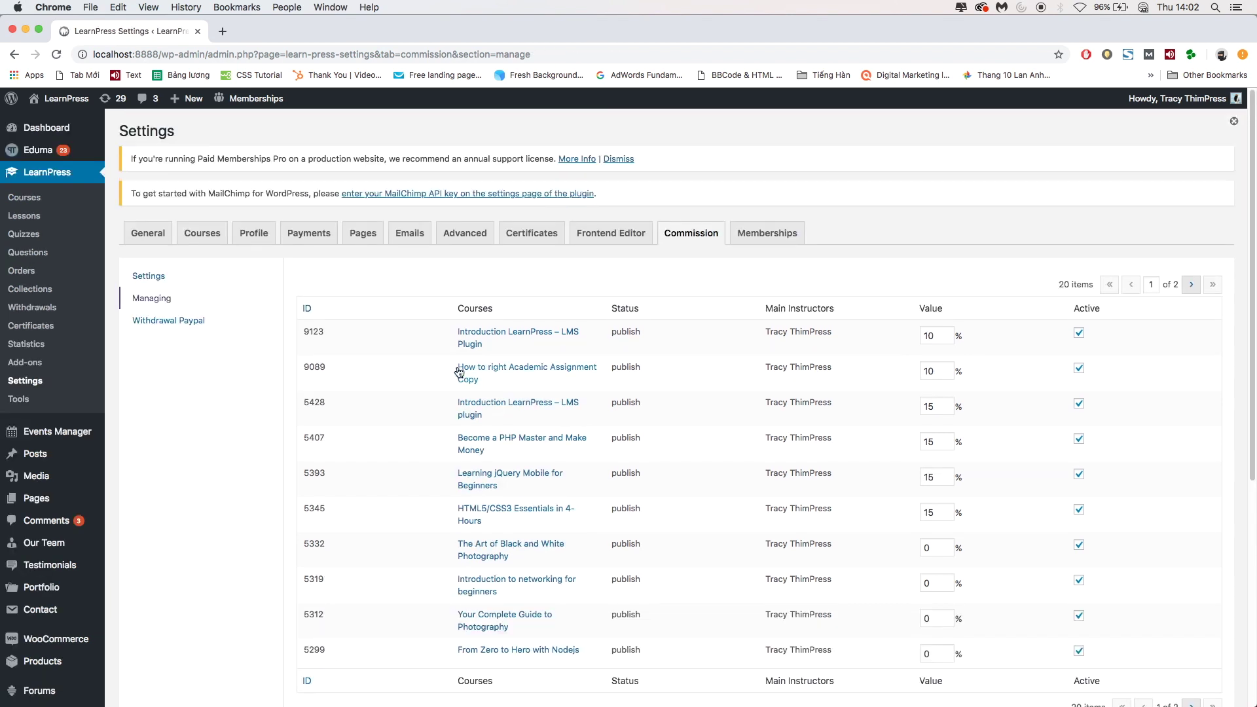
click(171, 327)
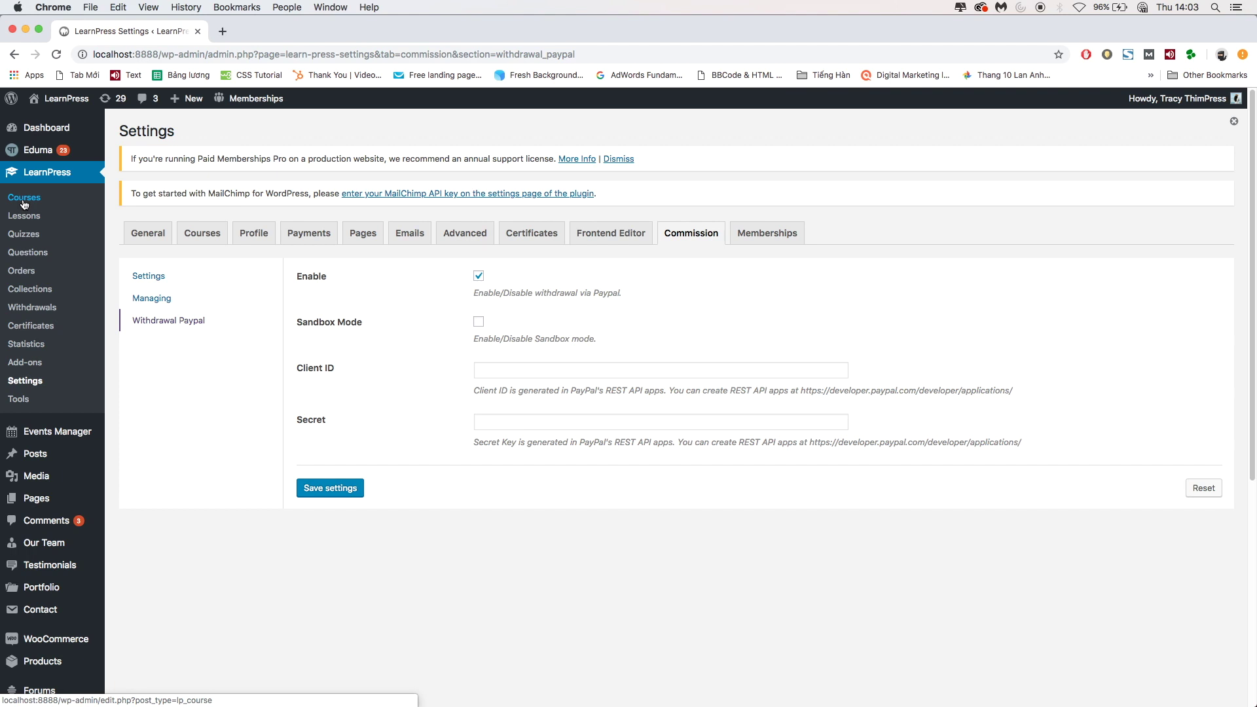
Step: Publish a new course titled 'Course Sample 1' with the description 'Description'
click(24, 204)
click(205, 165)
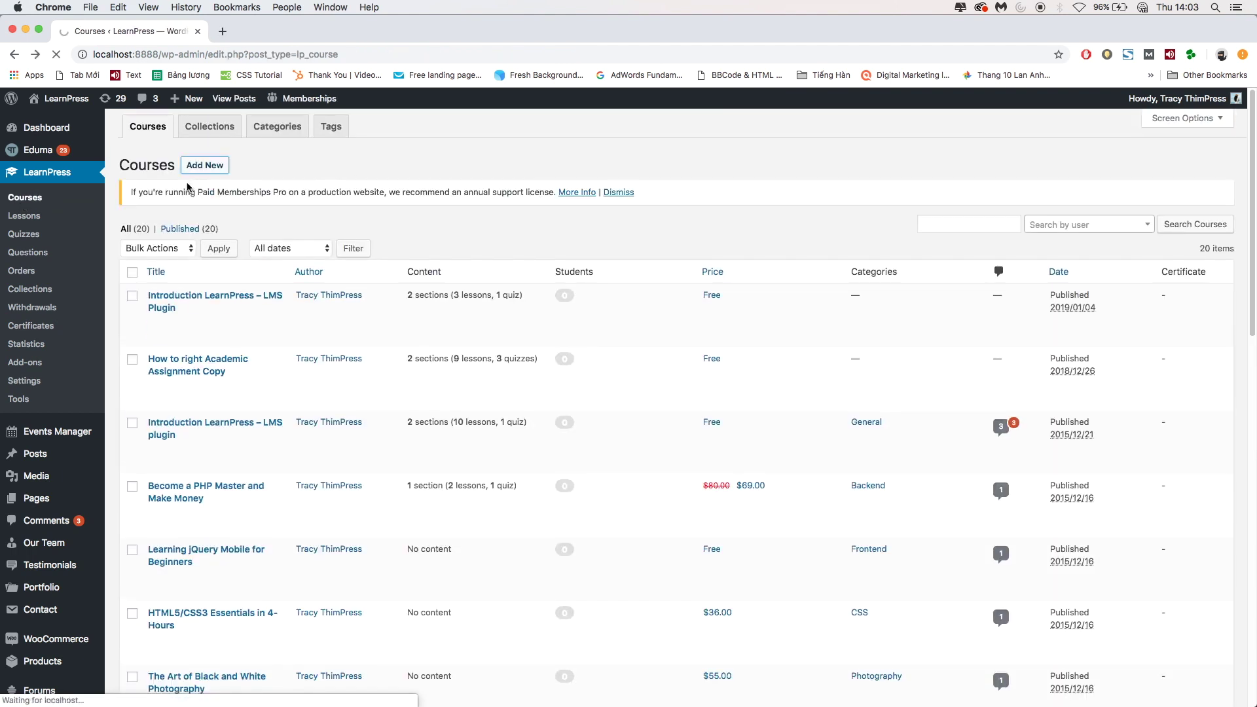
text(Course Sample 1)
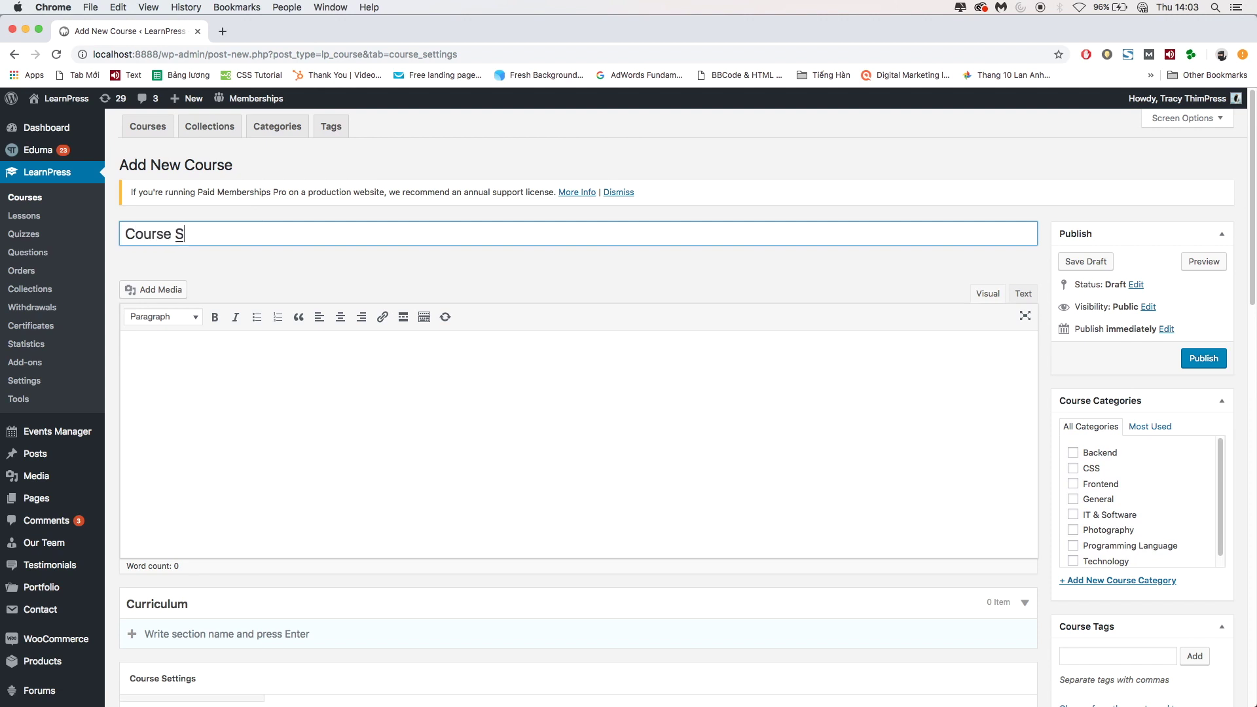
click(352, 360)
text(Description)
scroll(800, 420, down, 2)
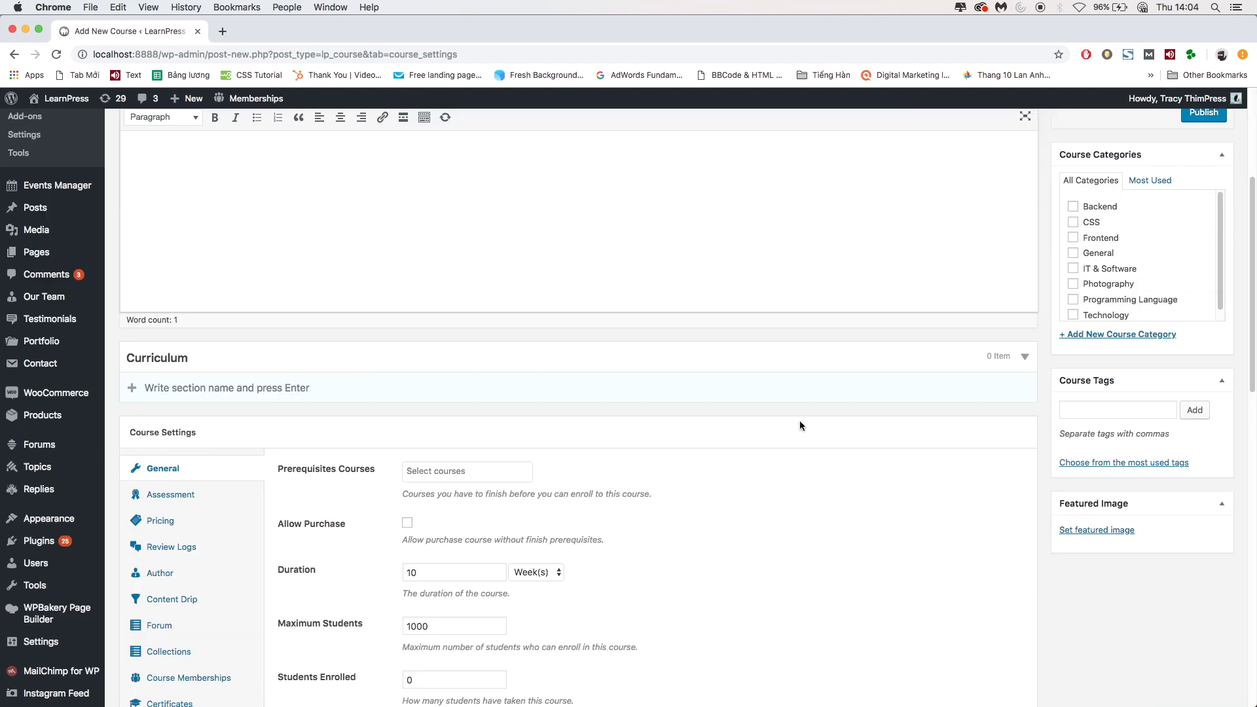
scroll(1164, 291, up, 2)
click(1194, 325)
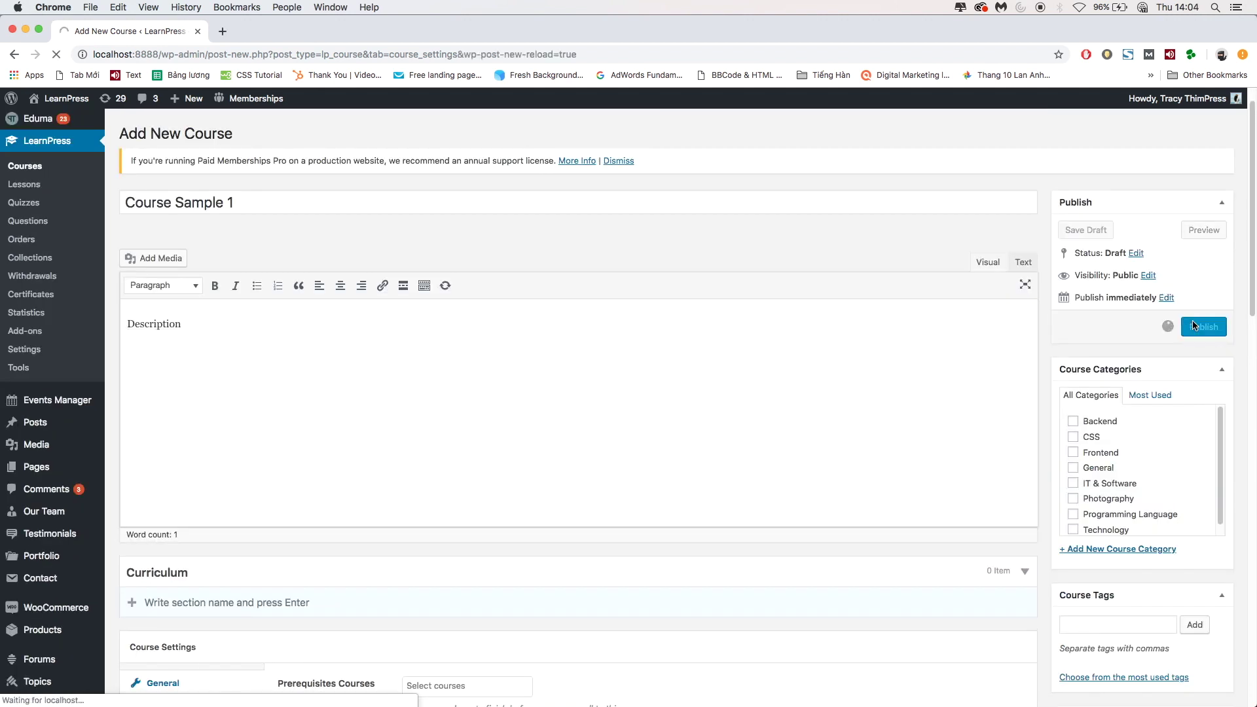
click(36, 383)
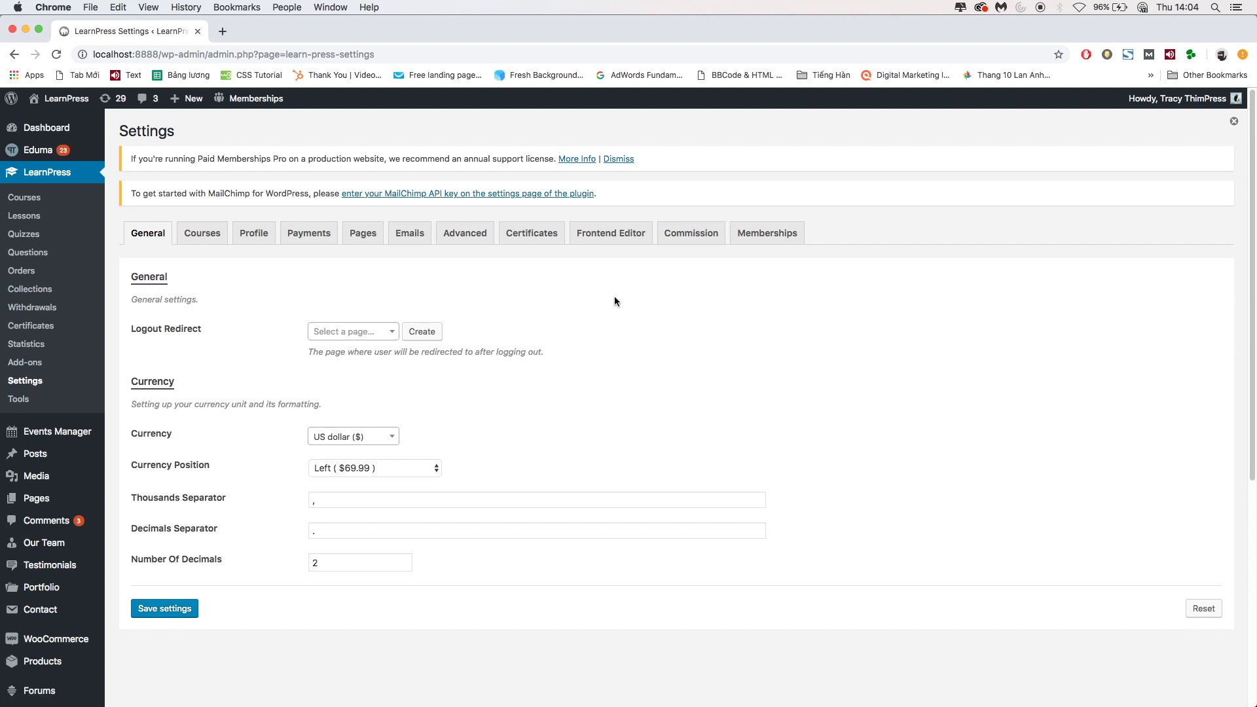
Step: Change Course Sample 1's commission from 0 to 20 in Commission > Managing and save
click(677, 236)
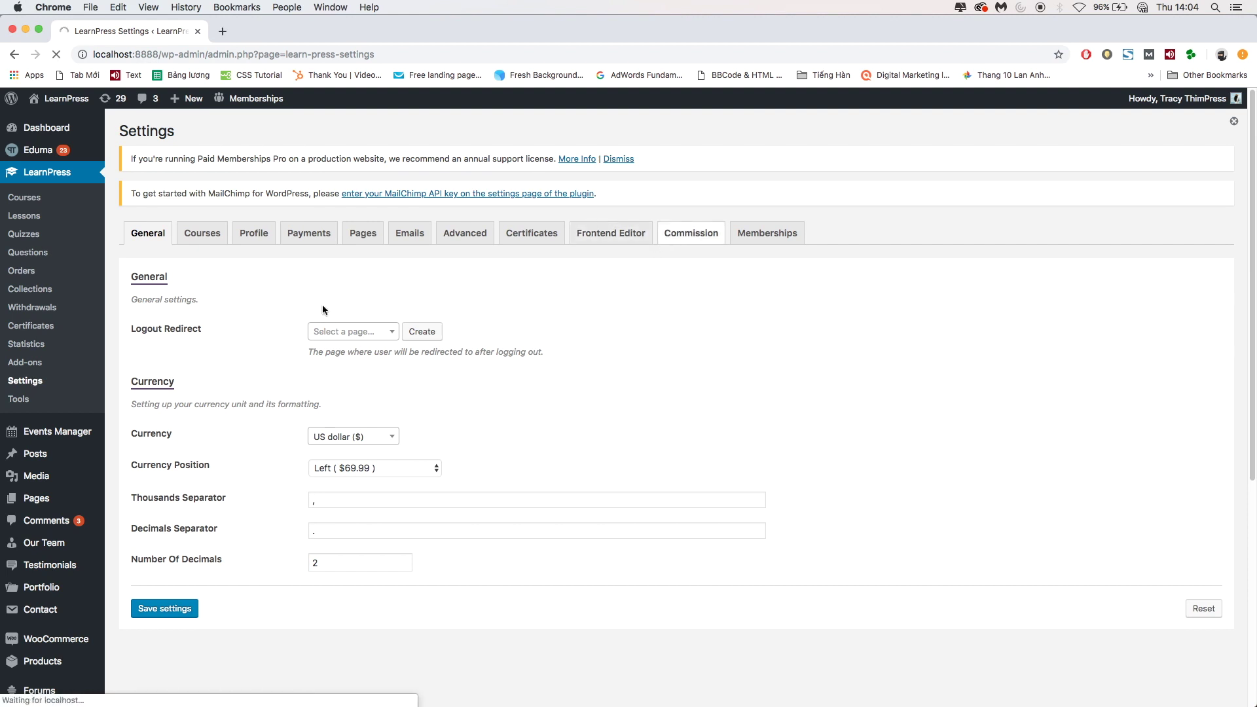
click(151, 299)
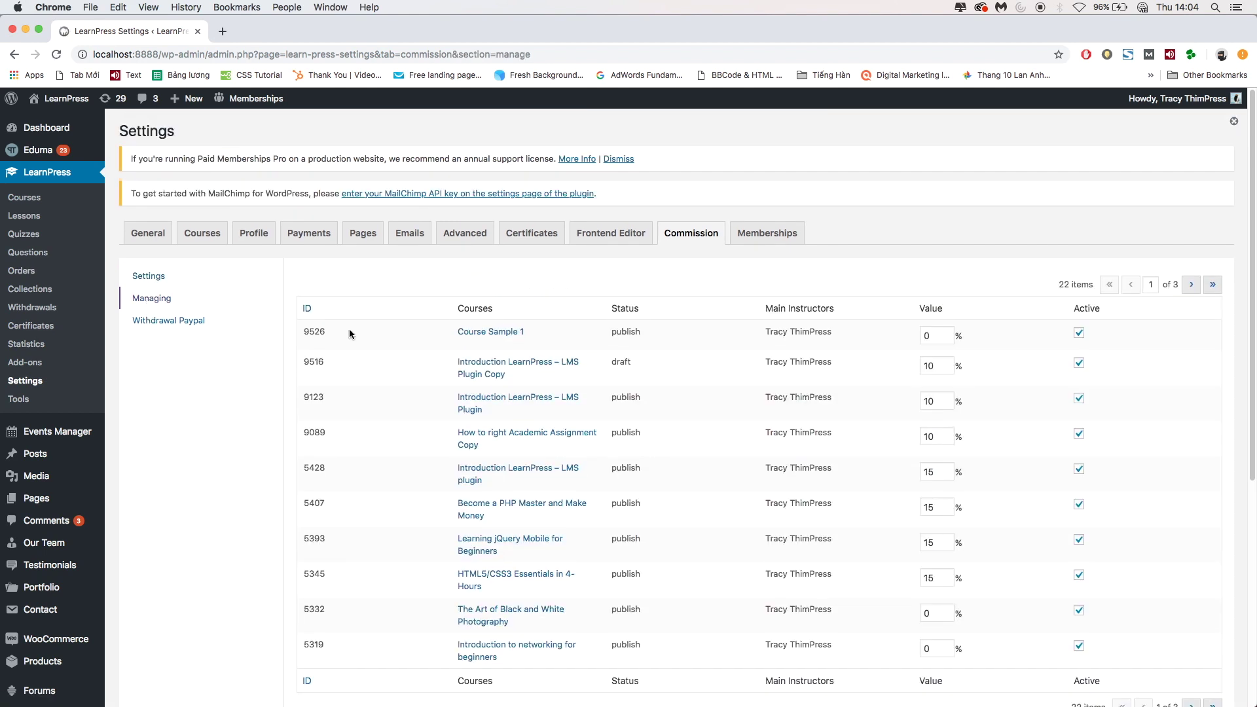
drag(300, 330, 853, 328)
click(922, 333)
key(BackSpace)
text(20)
click(663, 320)
scroll(453, 620, down, 3)
click(331, 665)
scroll(758, 471, down, 5)
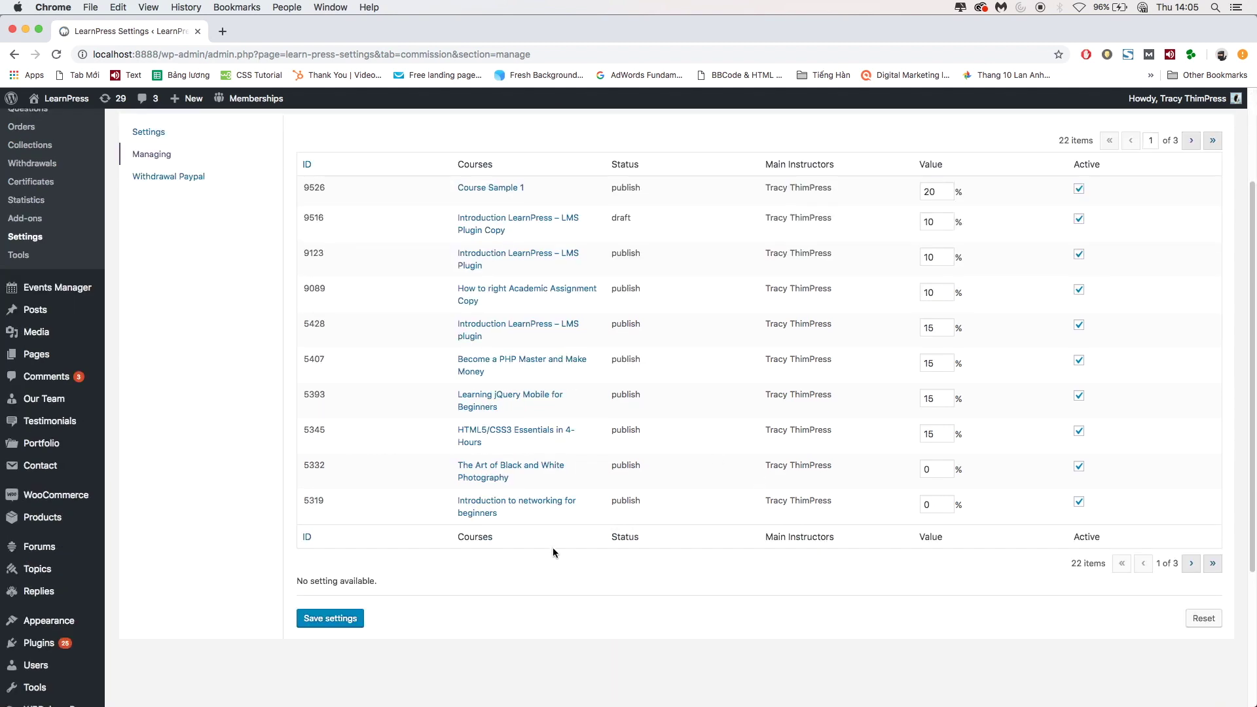
scroll(552, 548, up, 5)
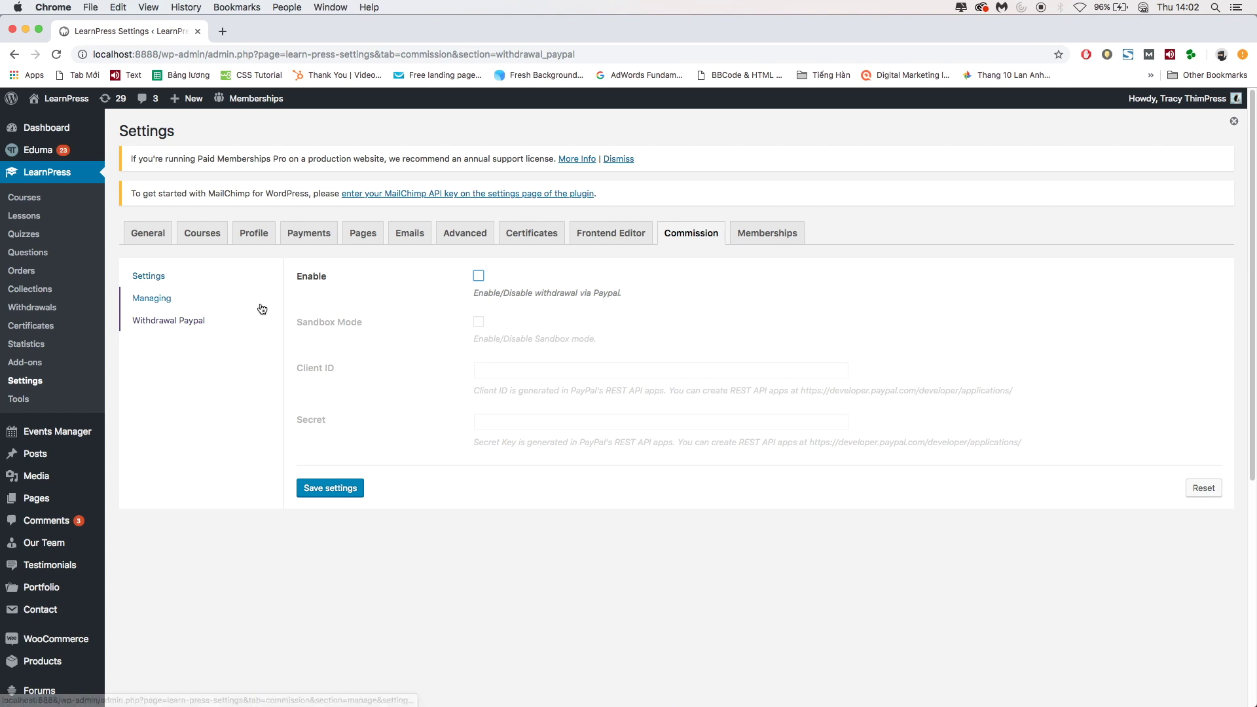
Step: Tick Enable for PayPal withdrawals and save the Withdrawal Paypal settings
click(478, 278)
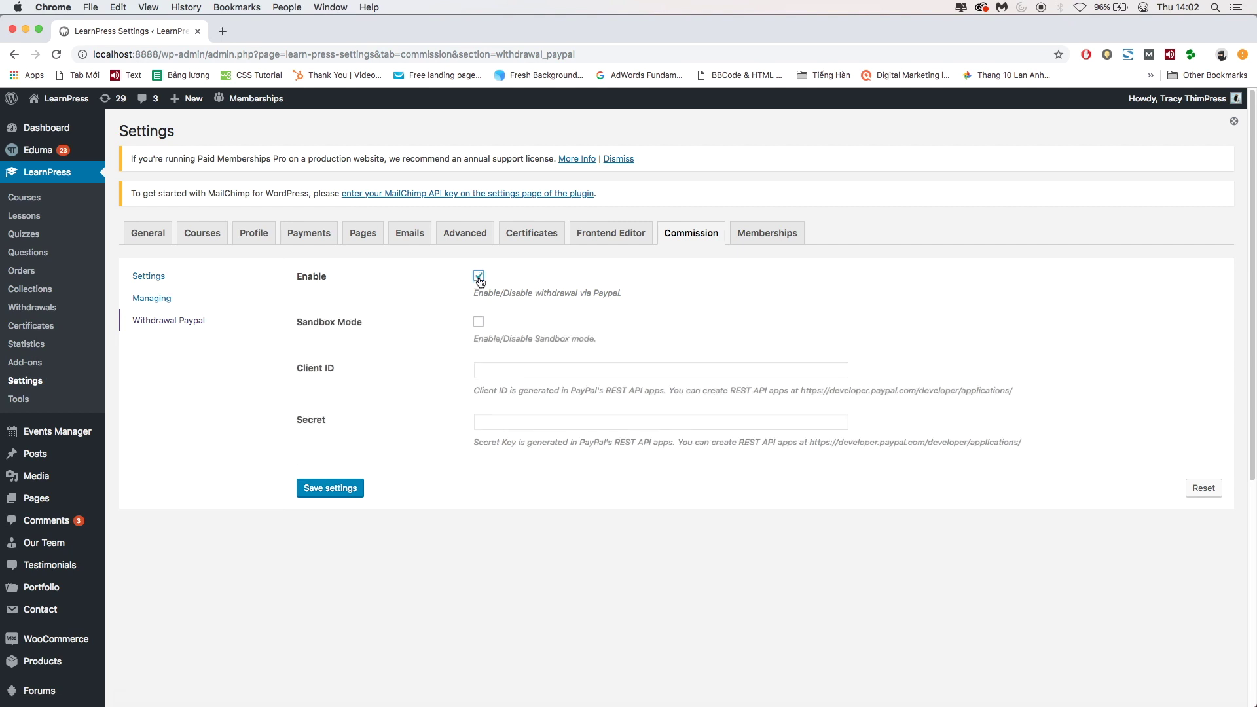
click(327, 489)
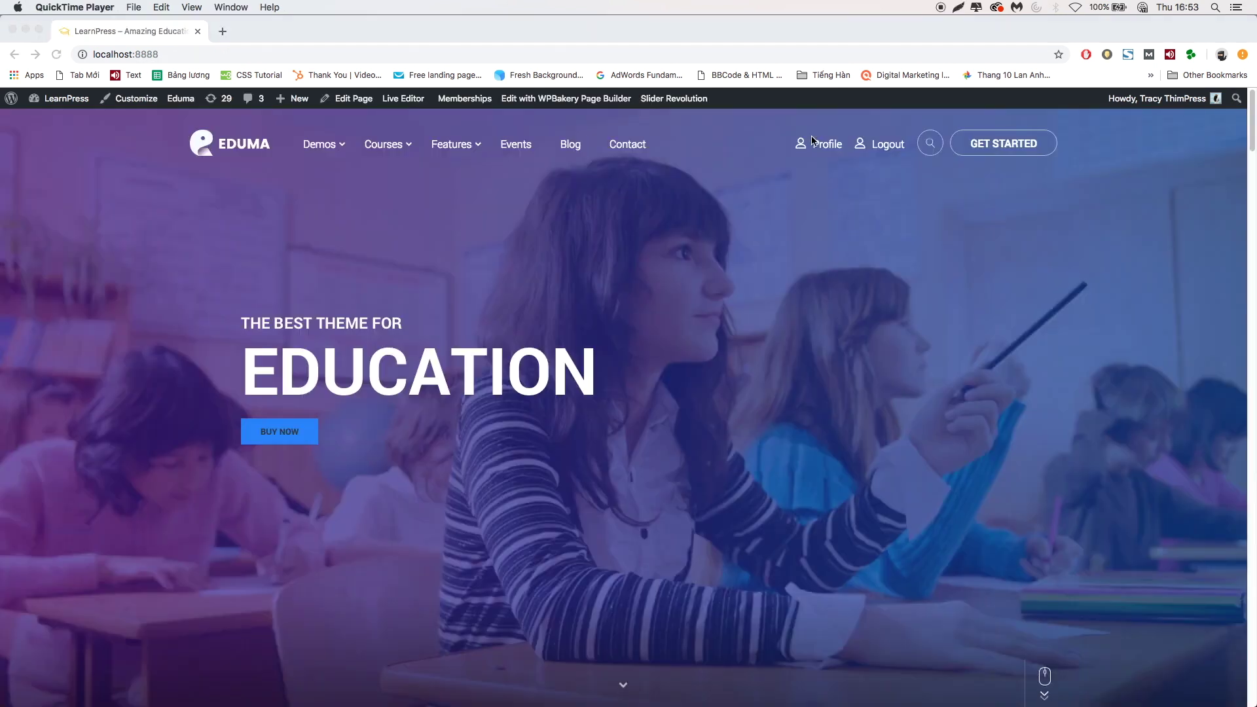
click(818, 147)
Step: Open the front-end Profile's Withdrawals tab and scroll through the $0.00 commission total and history
click(823, 146)
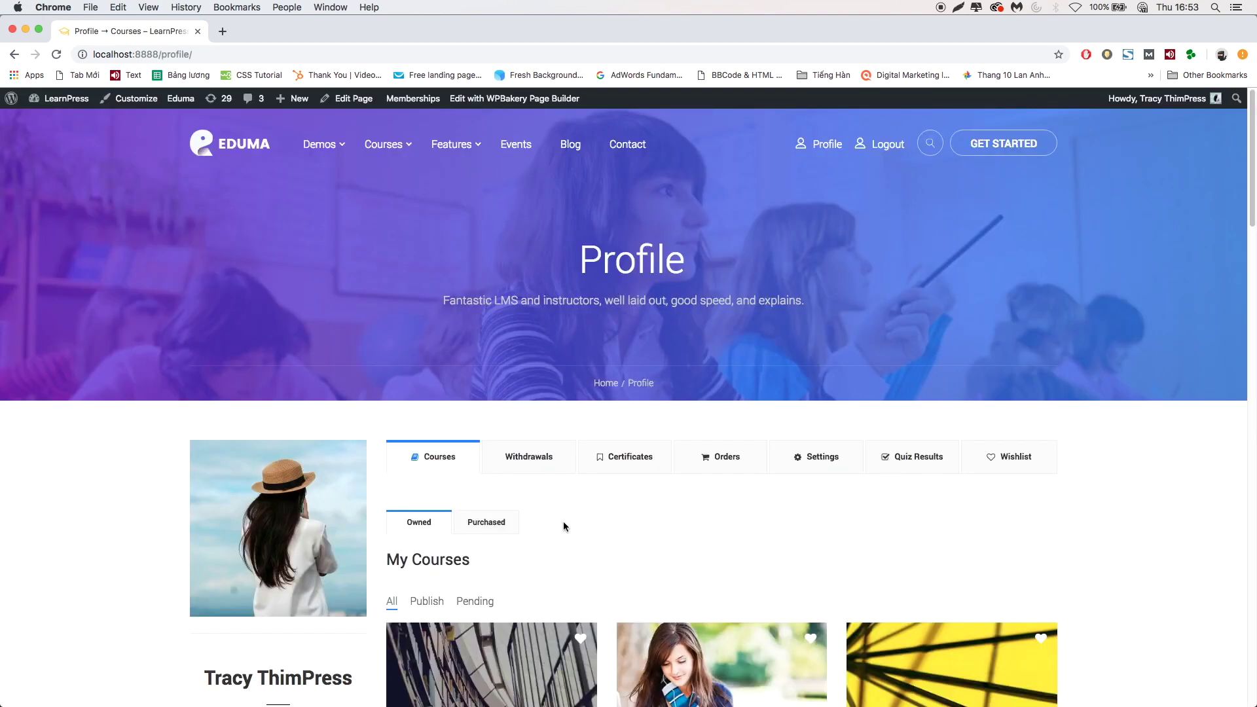
scroll(563, 522, down, 1)
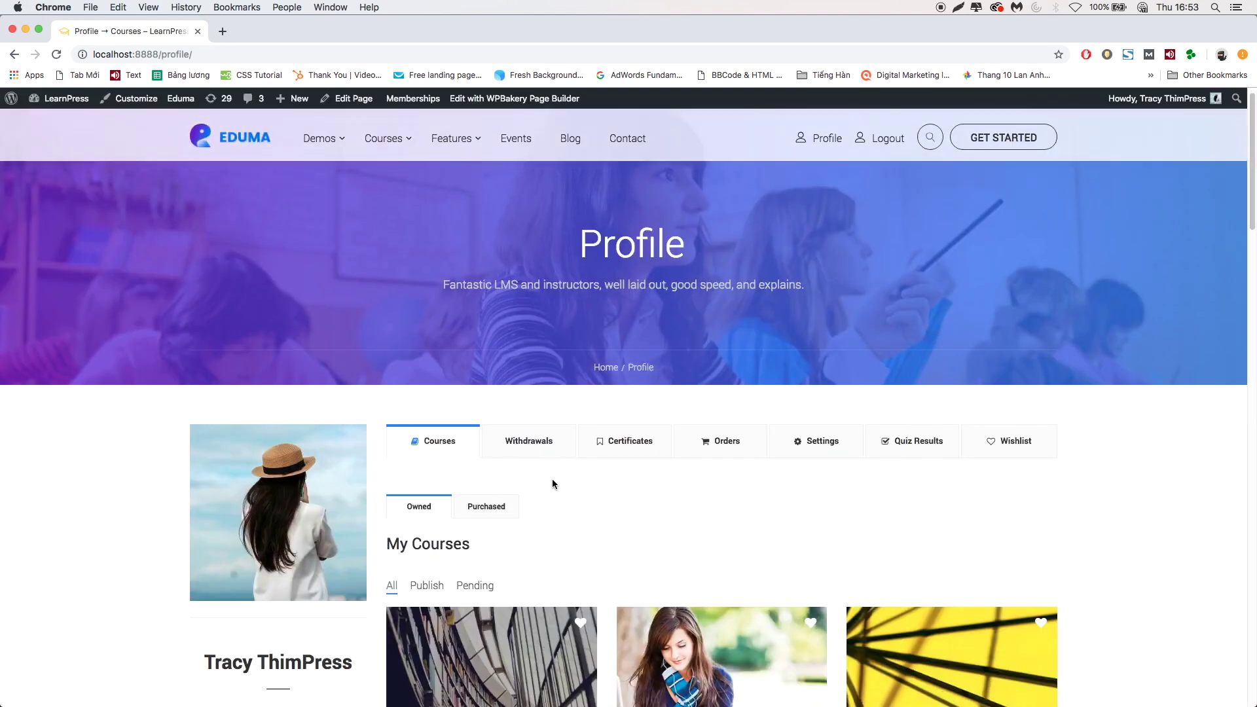
click(521, 439)
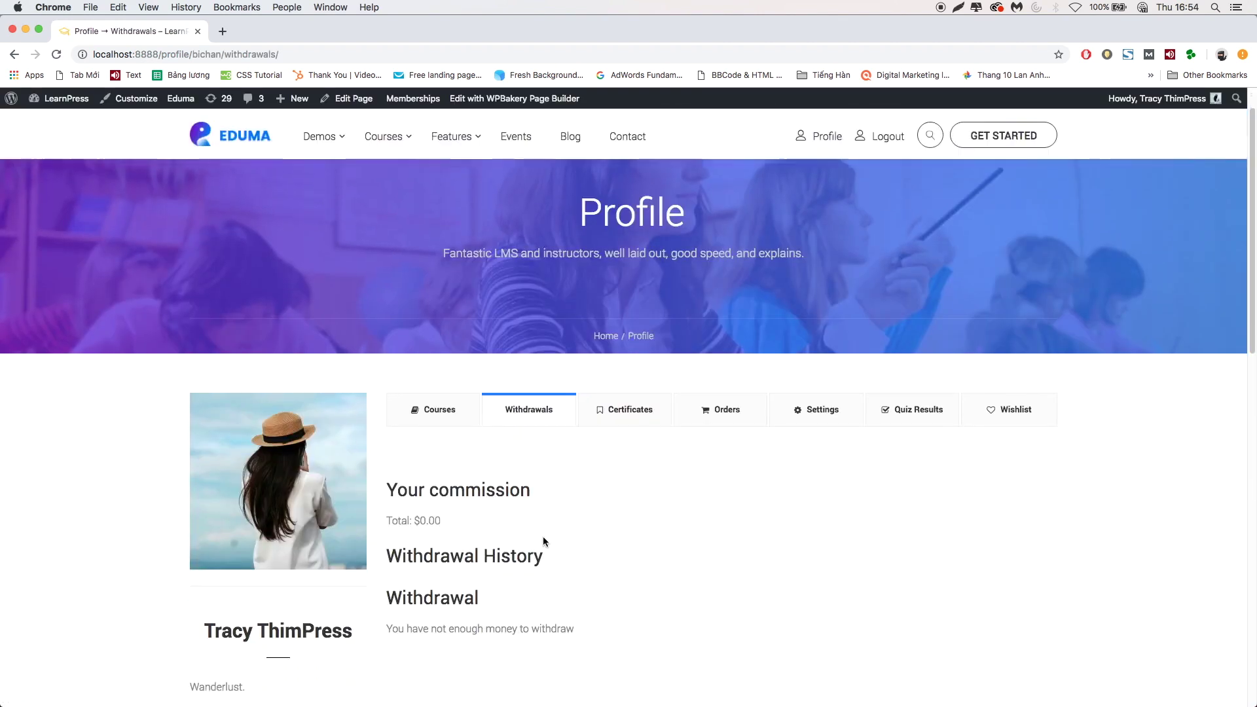
scroll(544, 536, down, 3)
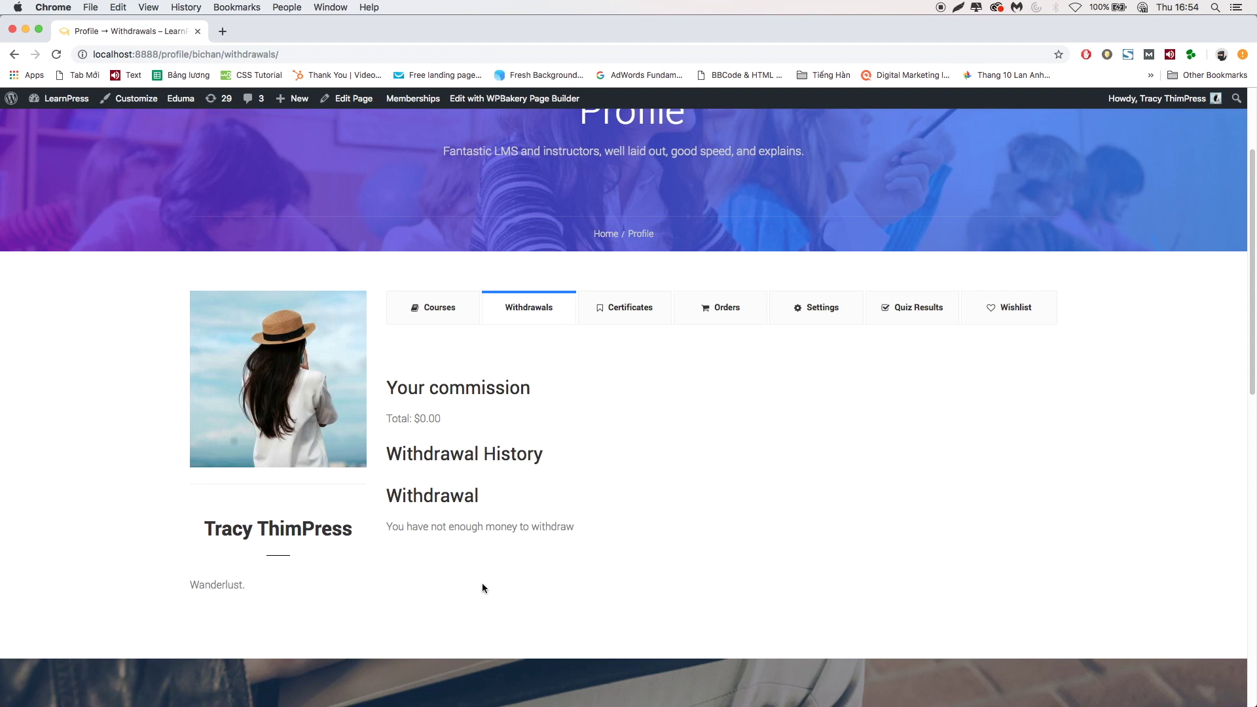
scroll(483, 587, down, 3)
scroll(483, 587, down, 3)
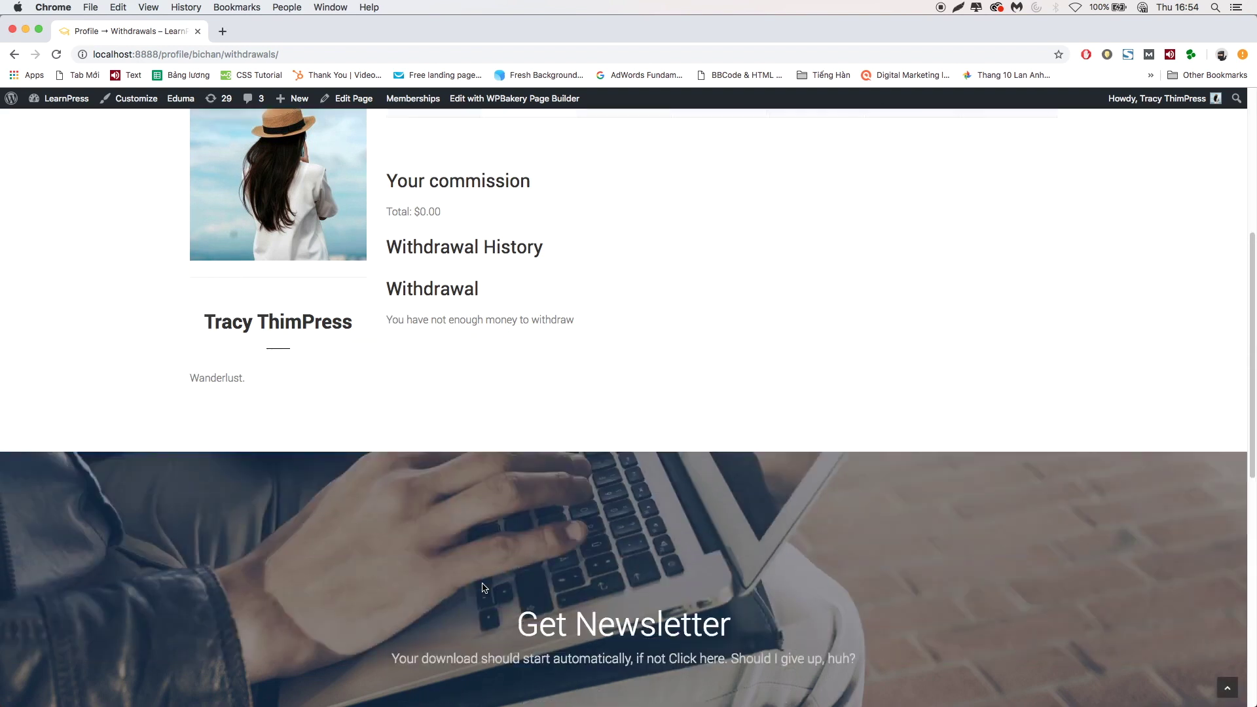
scroll(484, 587, down, 3)
scroll(483, 587, down, 3)
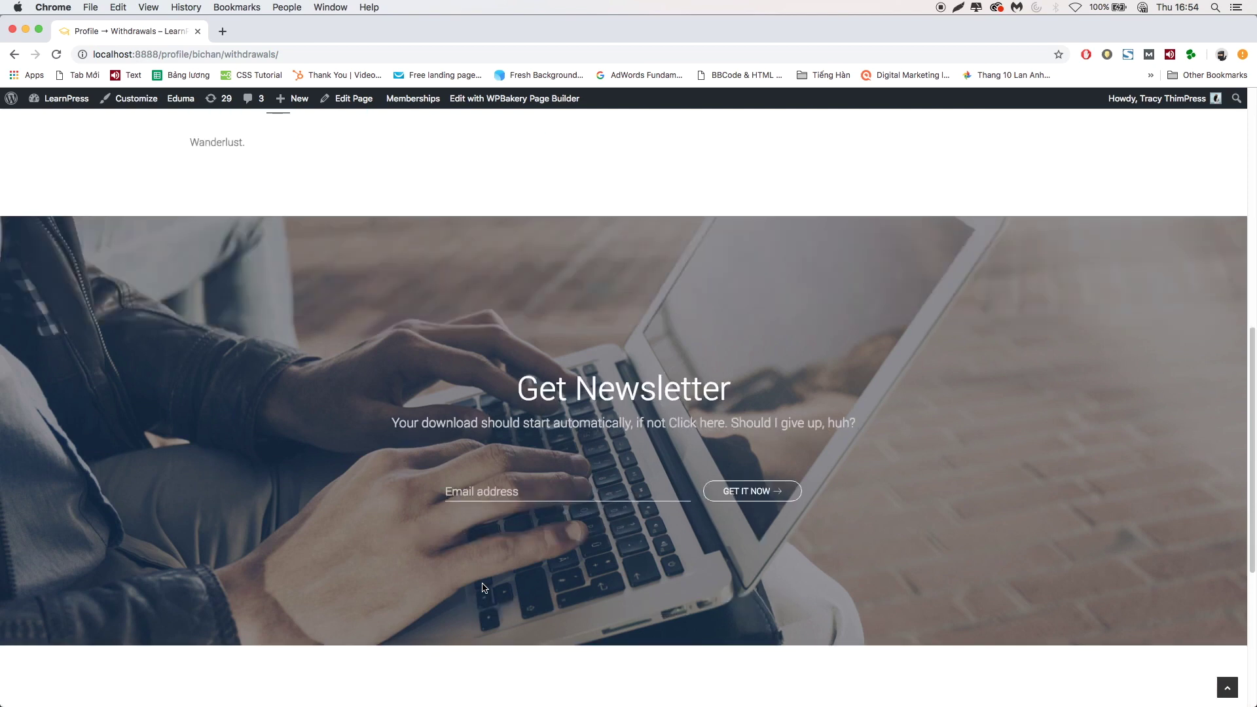
scroll(483, 587, down, 3)
scroll(483, 587, up, 3)
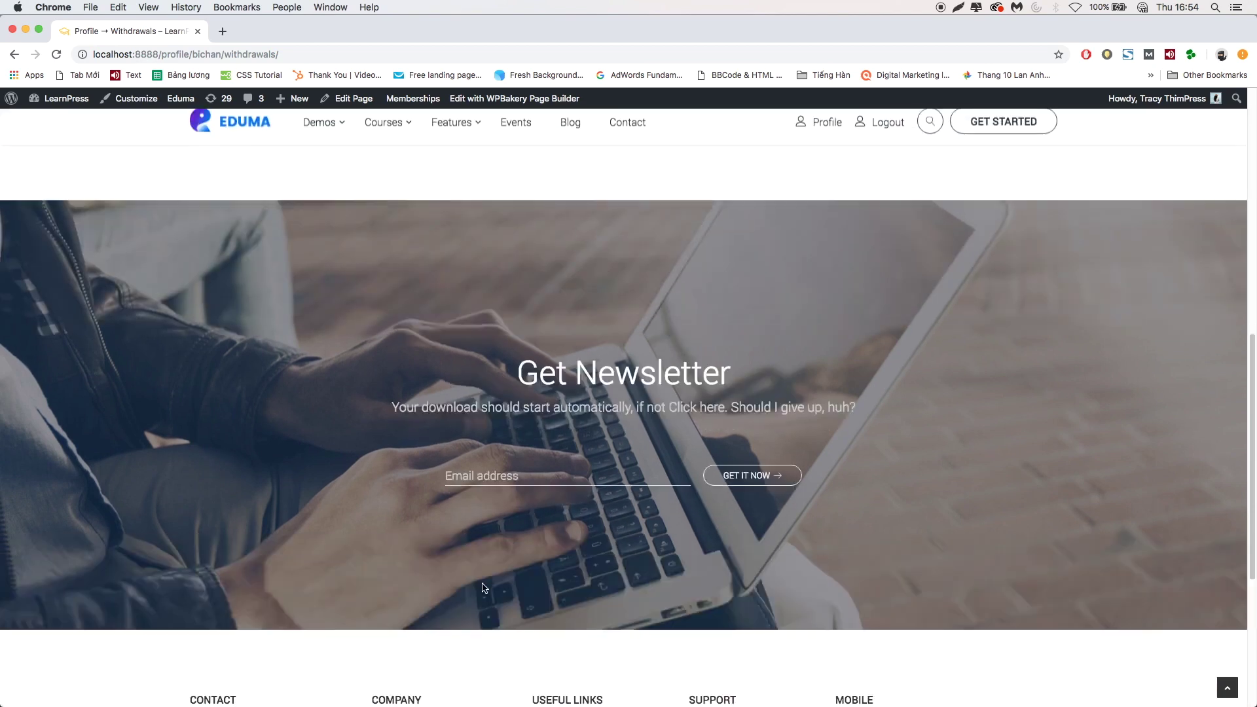
scroll(483, 587, up, 15)
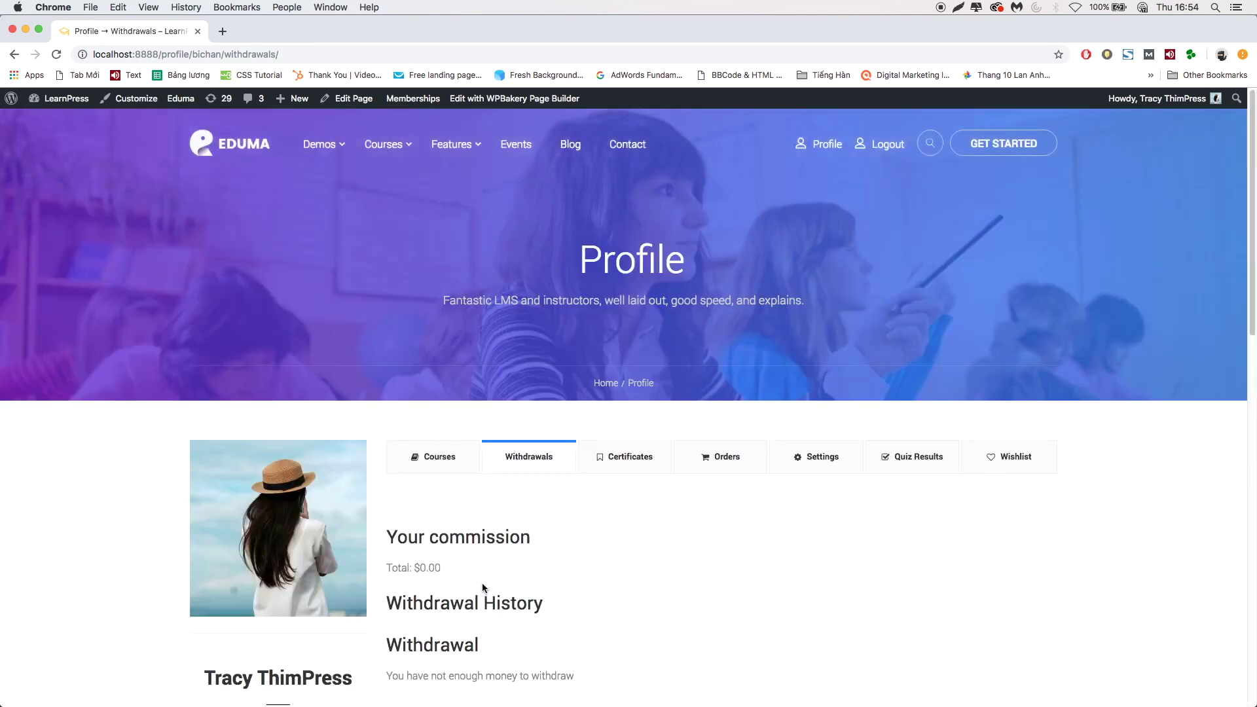